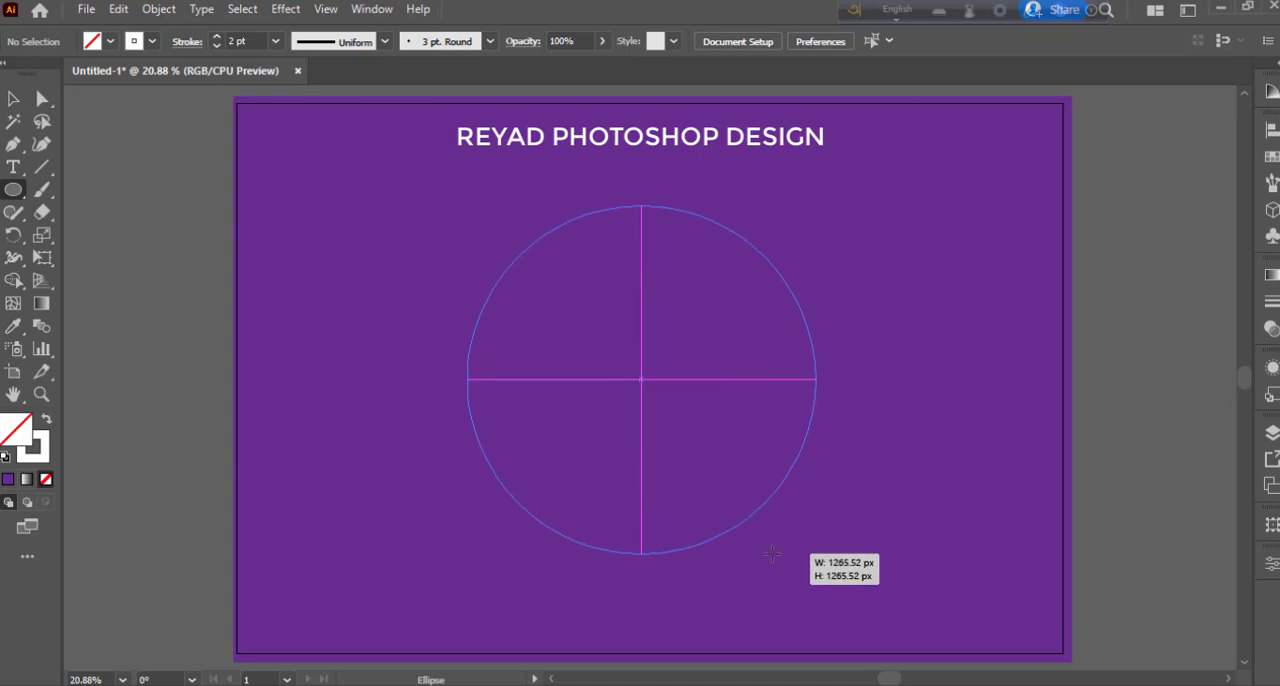
# - Scale the drawn circle down proportionally about its centre to a small circle in the middle of the artboard
pyautogui.press('v')
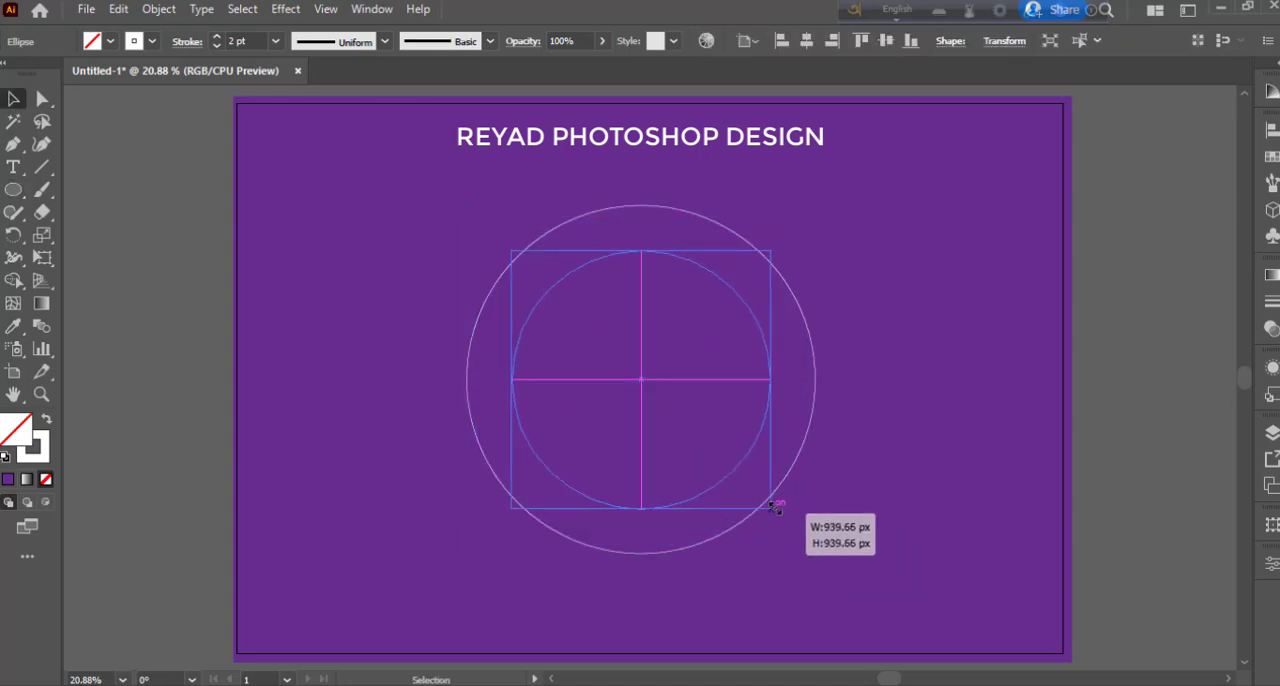
pyautogui.click(808, 549)
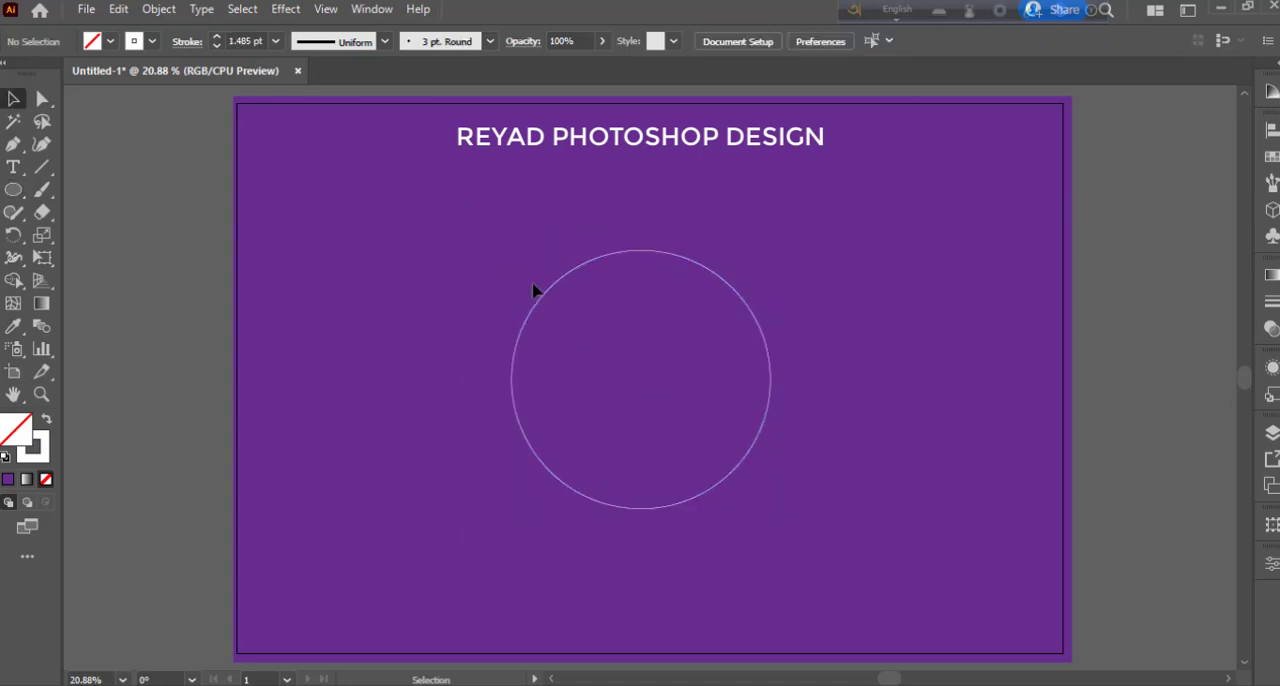
pyautogui.click(738, 472)
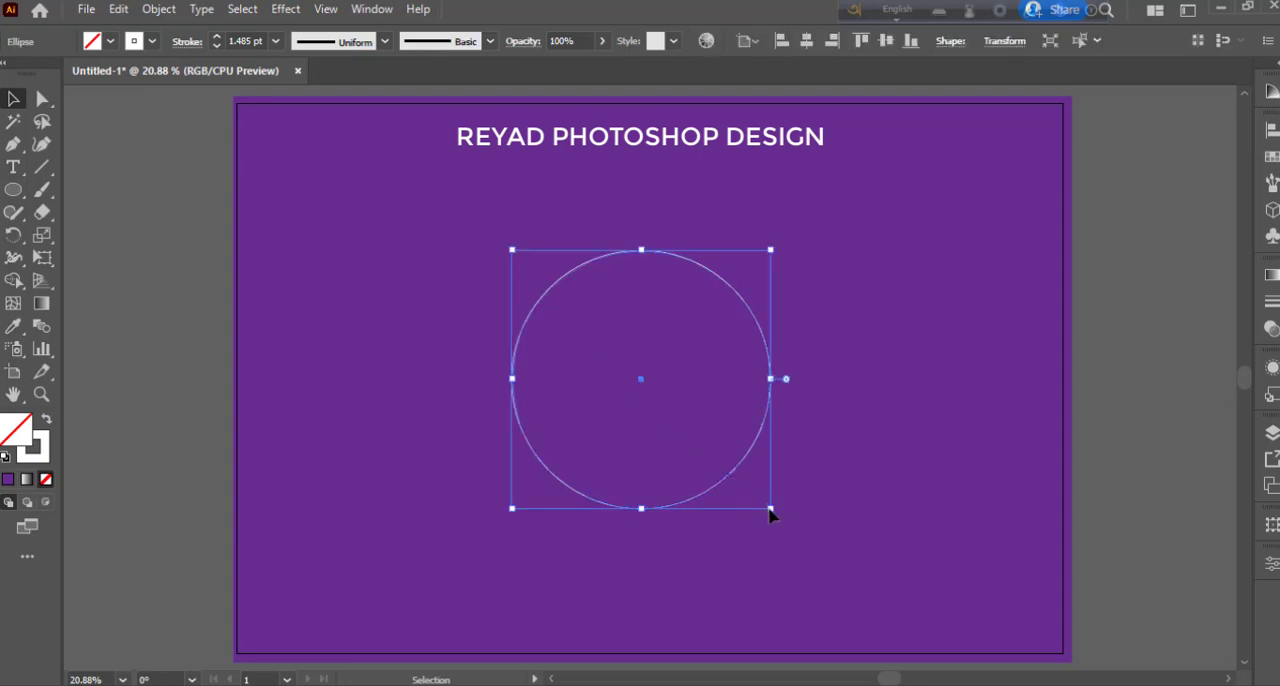
pyautogui.moveTo(770, 512); pyautogui.dragTo(667, 404)
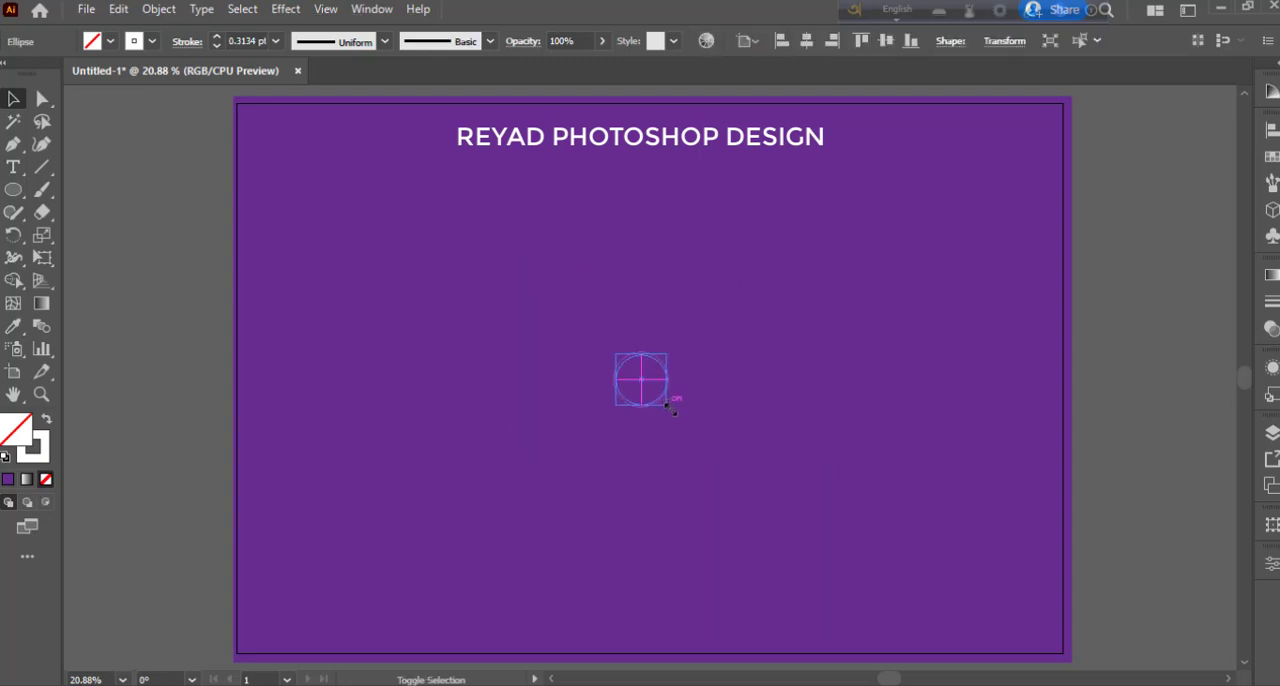
pyautogui.click(669, 473)
pyautogui.click(617, 369)
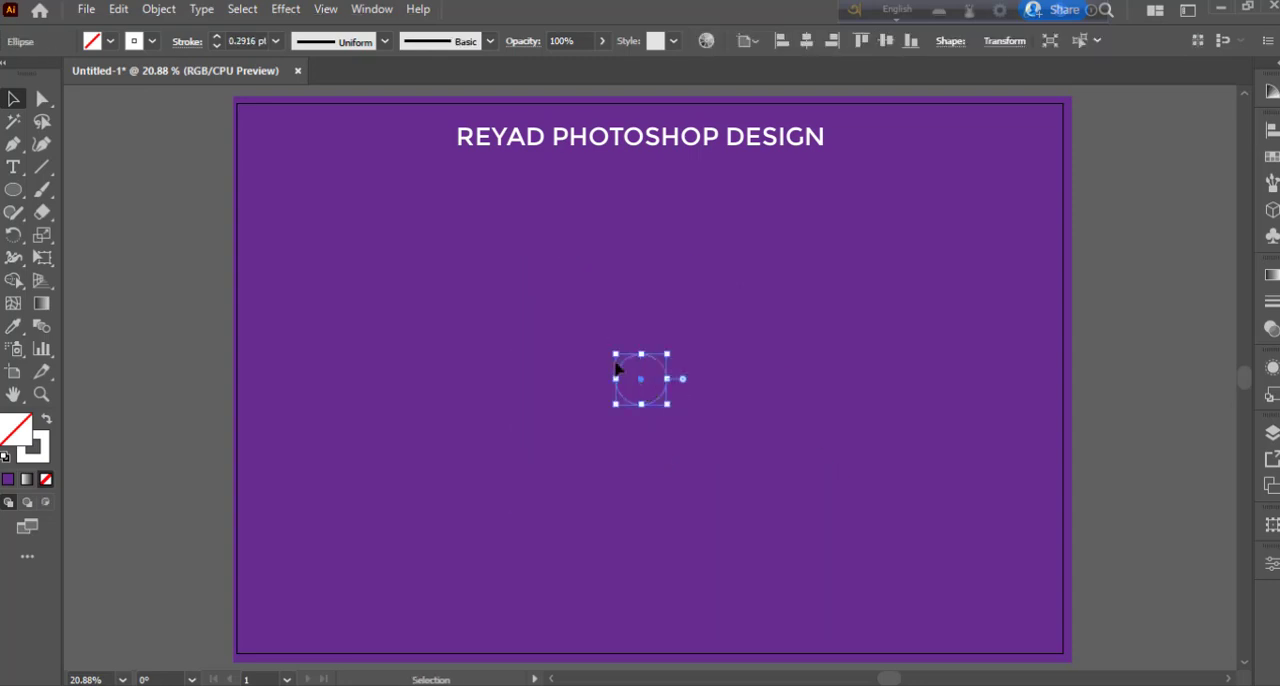
# - Offset the small circle's path outward by 50 px with miter joins
pyautogui.click(162, 10)
pyautogui.moveTo(290, 452)
pyautogui.click(498, 526)
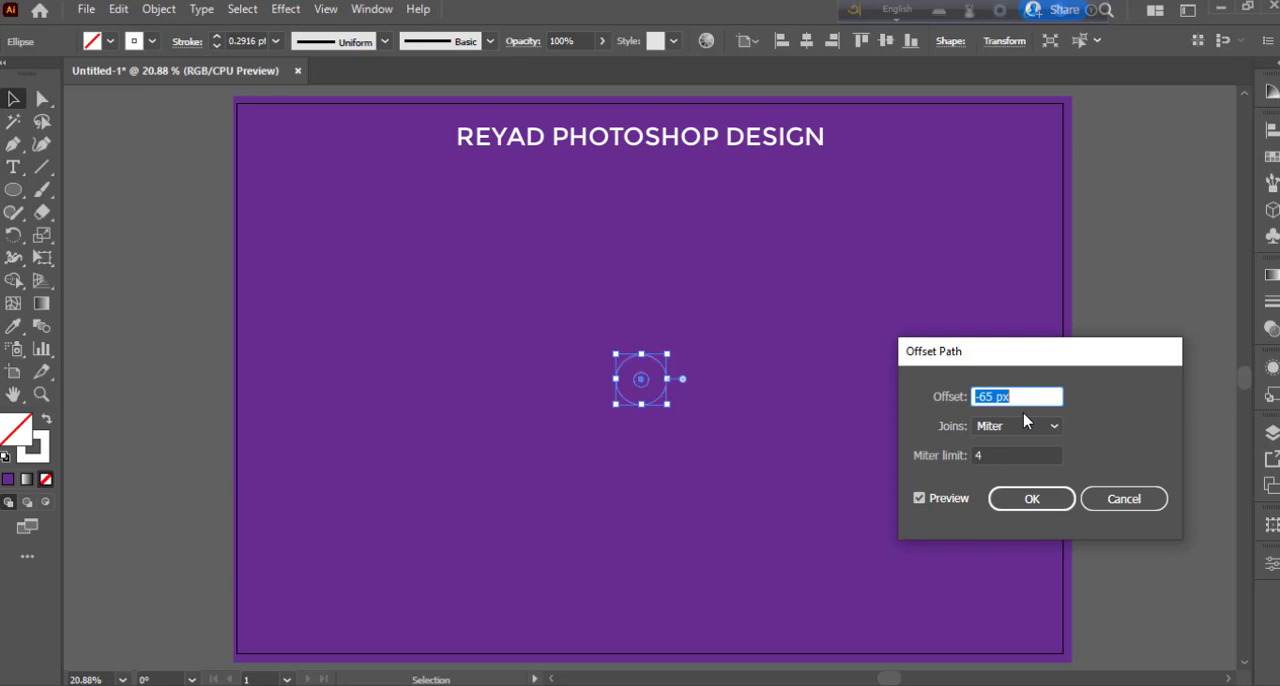
pyautogui.write('50')
pyautogui.click(944, 502)
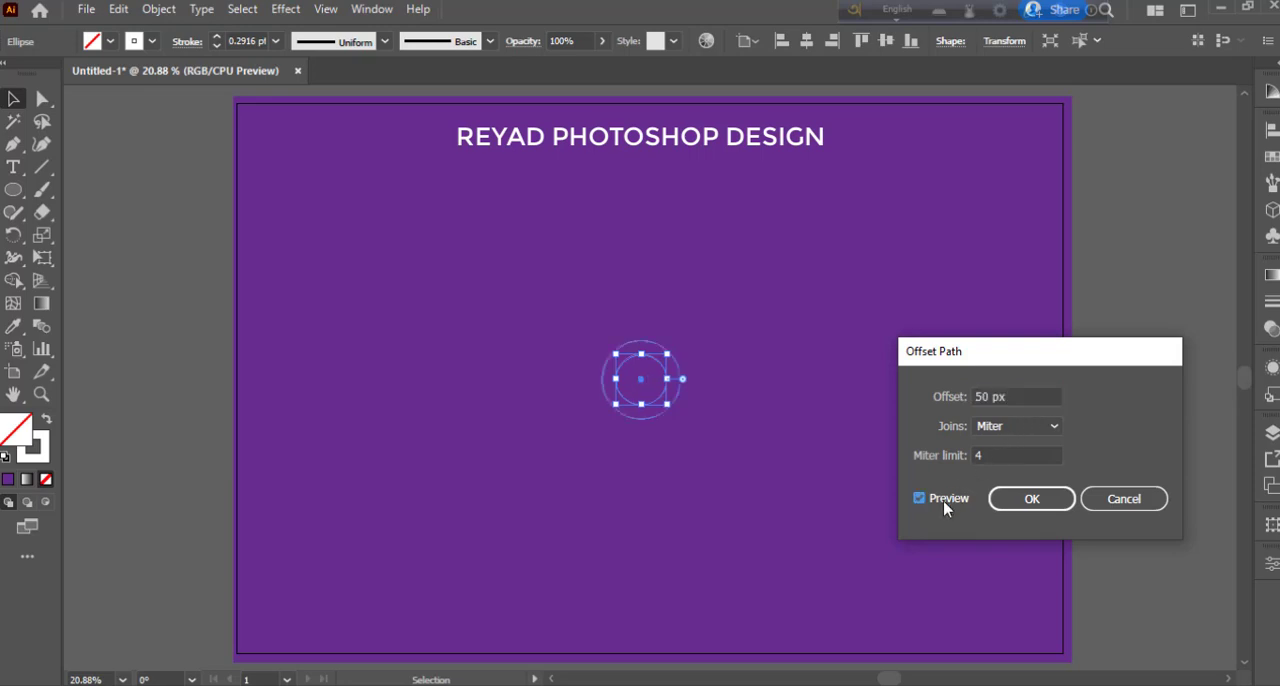
pyautogui.click(1034, 498)
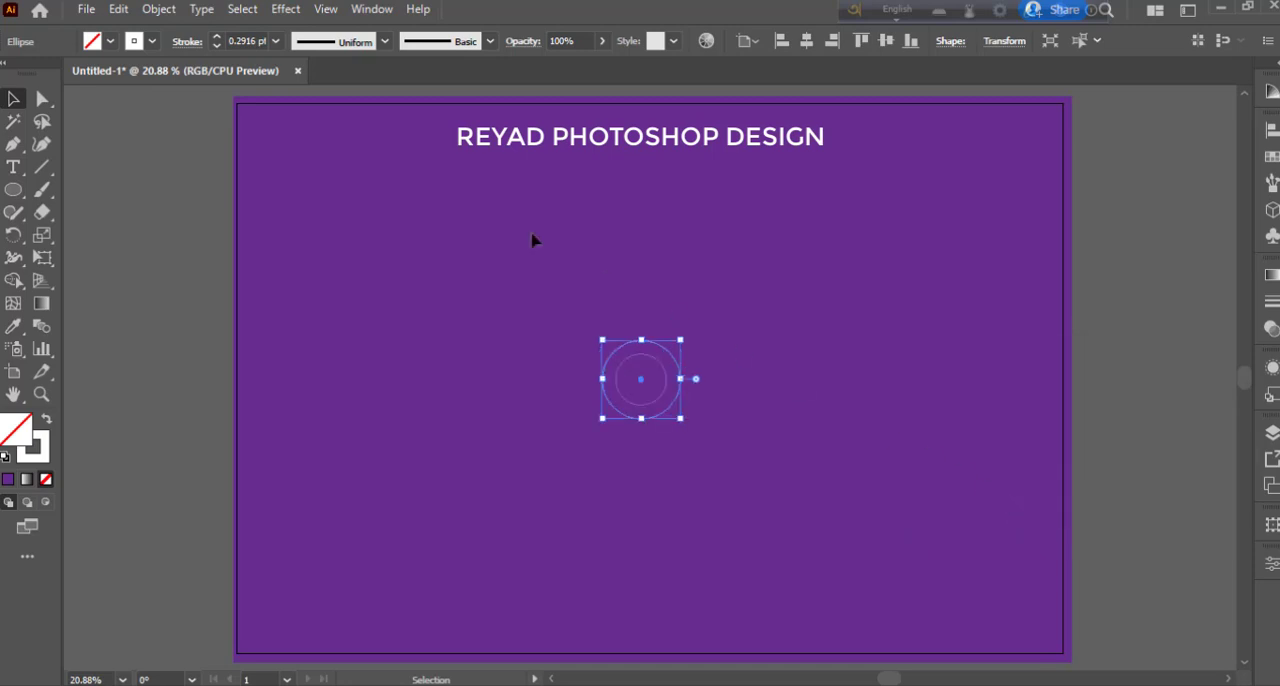
# - Add two more concentric circles by offsetting the outermost circle's path by 50 px each time
pyautogui.click(158, 9)
pyautogui.moveTo(330, 454)
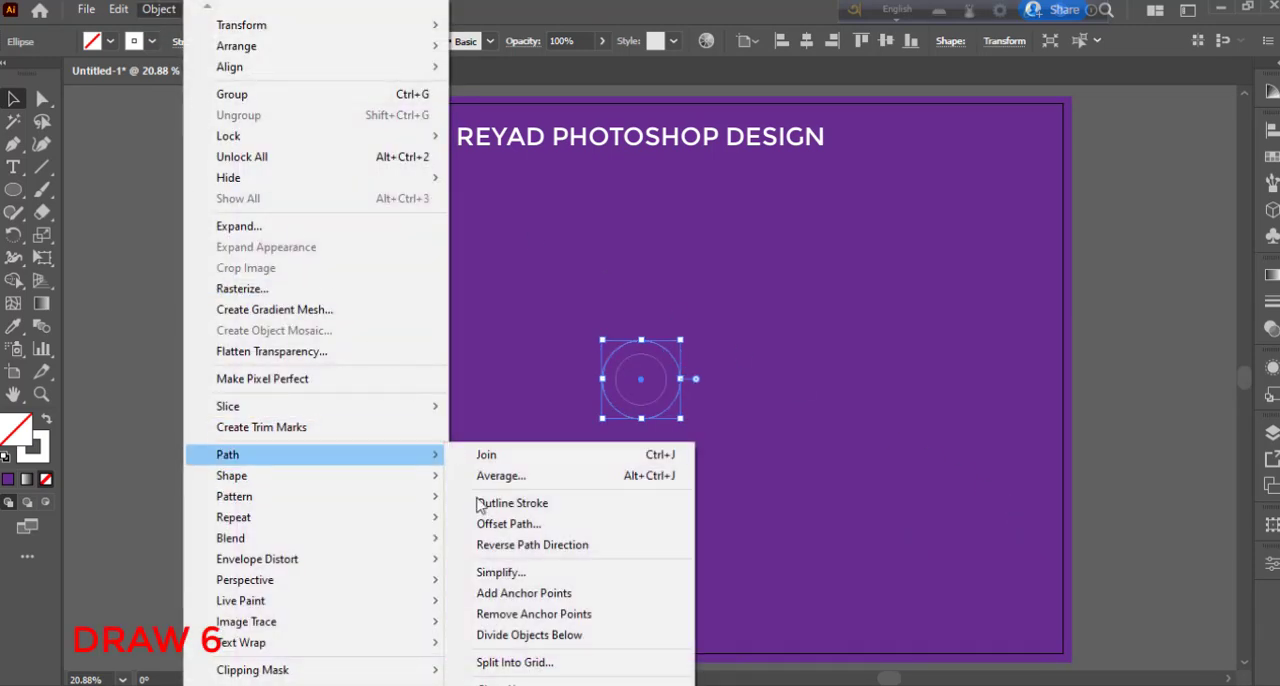
pyautogui.click(486, 523)
pyautogui.click(1062, 504)
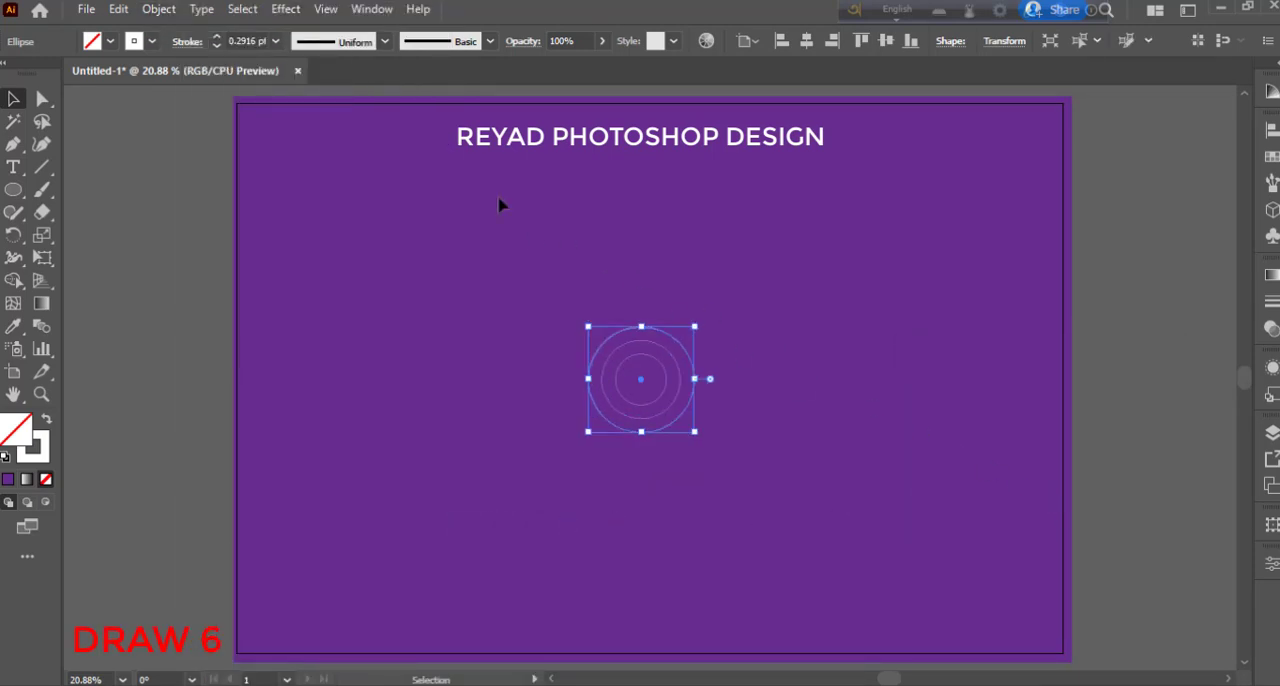
pyautogui.click(158, 9)
pyautogui.moveTo(300, 454)
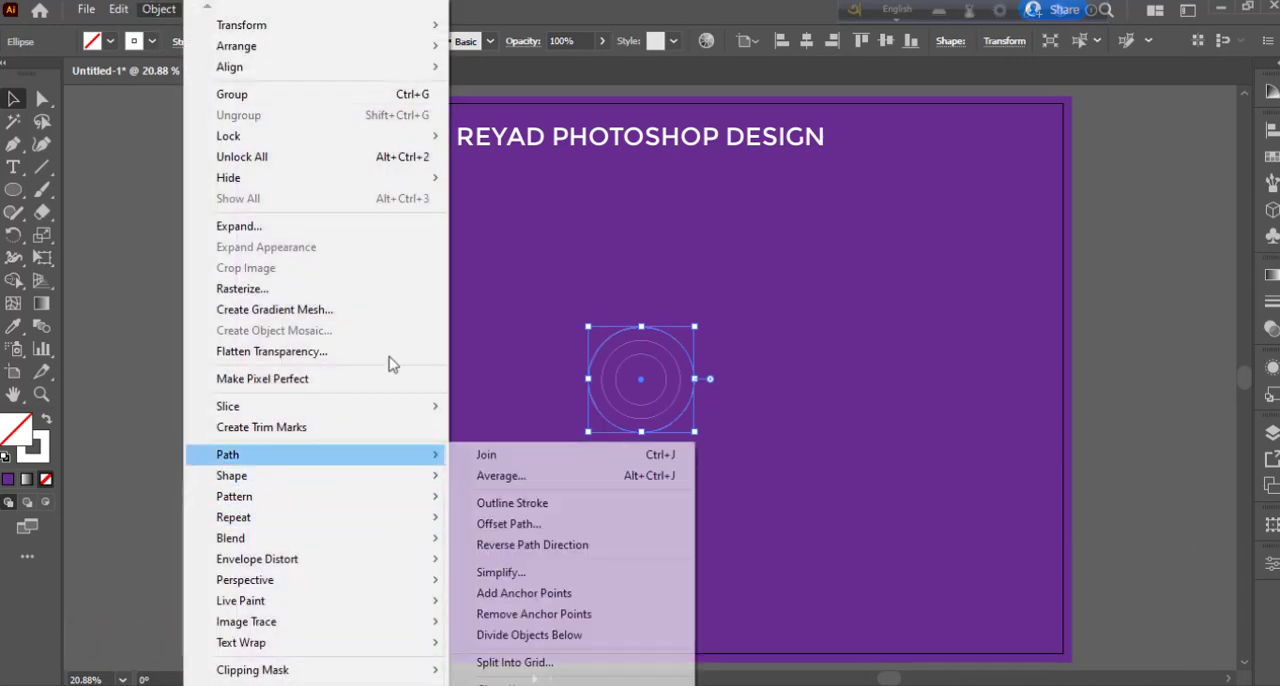
pyautogui.click(505, 523)
pyautogui.click(955, 500)
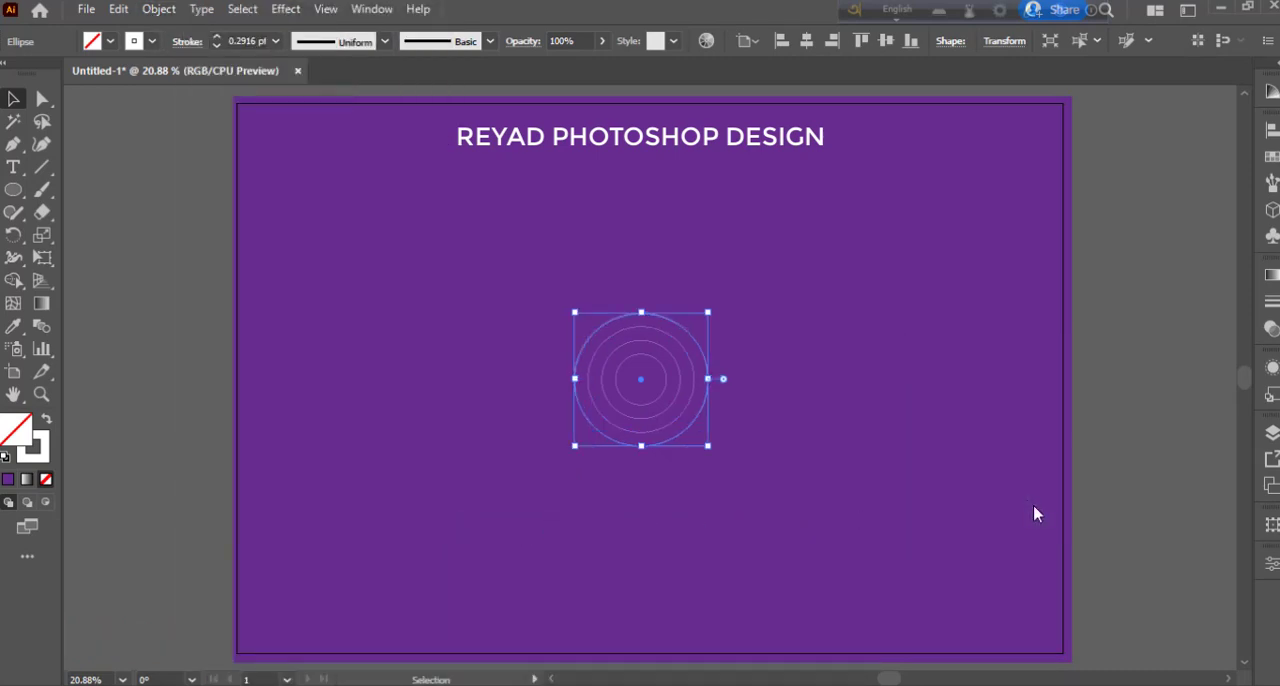
# - Offset the outermost circle's path by 50 px twice more to complete a set of six concentric circles
pyautogui.click(158, 9)
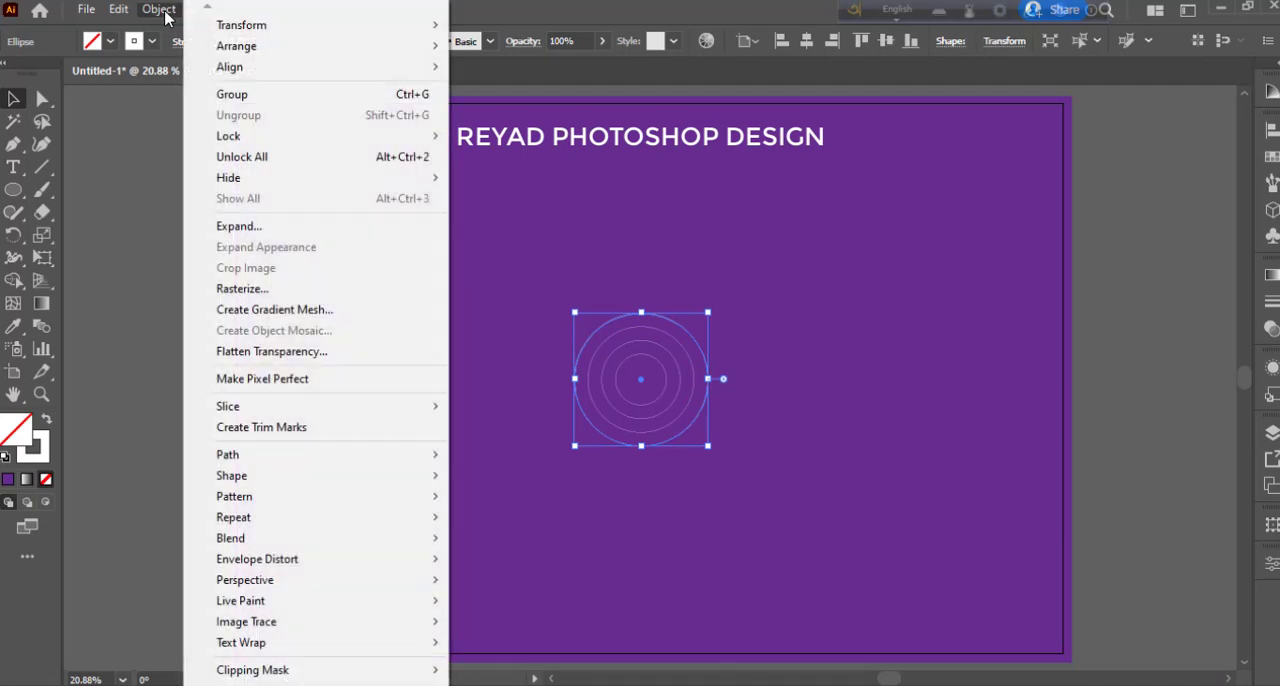
pyautogui.click(505, 523)
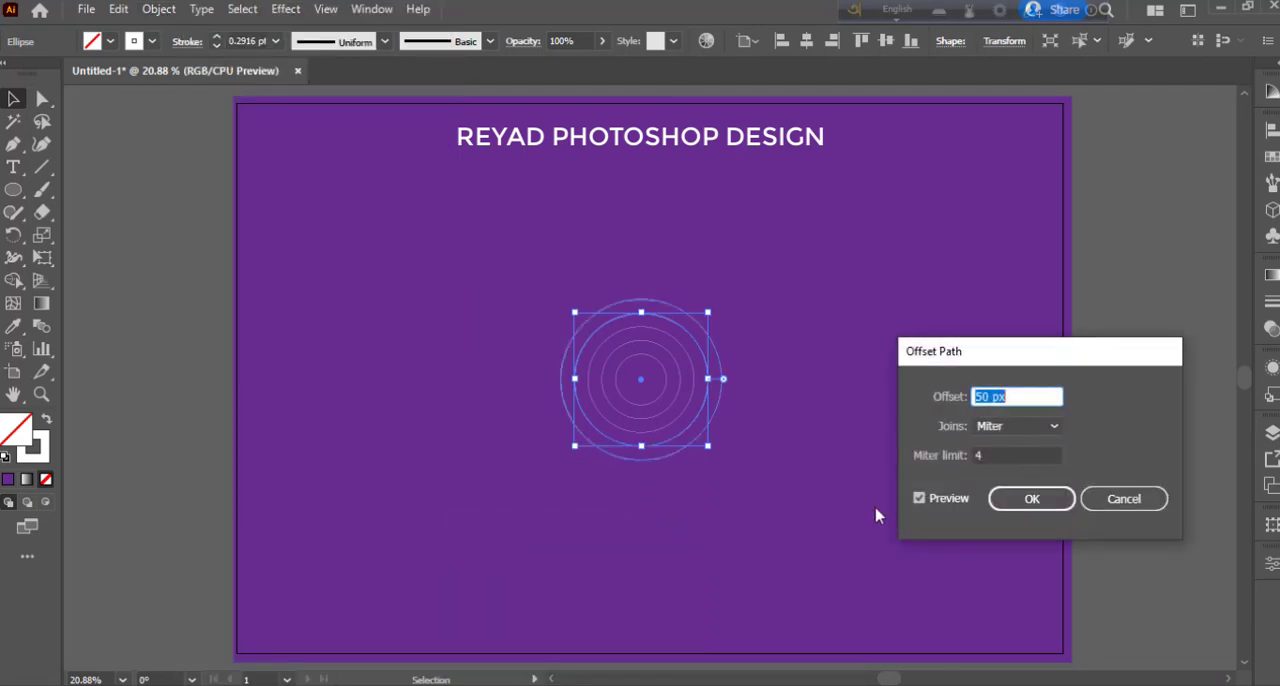
pyautogui.click(1025, 500)
pyautogui.click(158, 9)
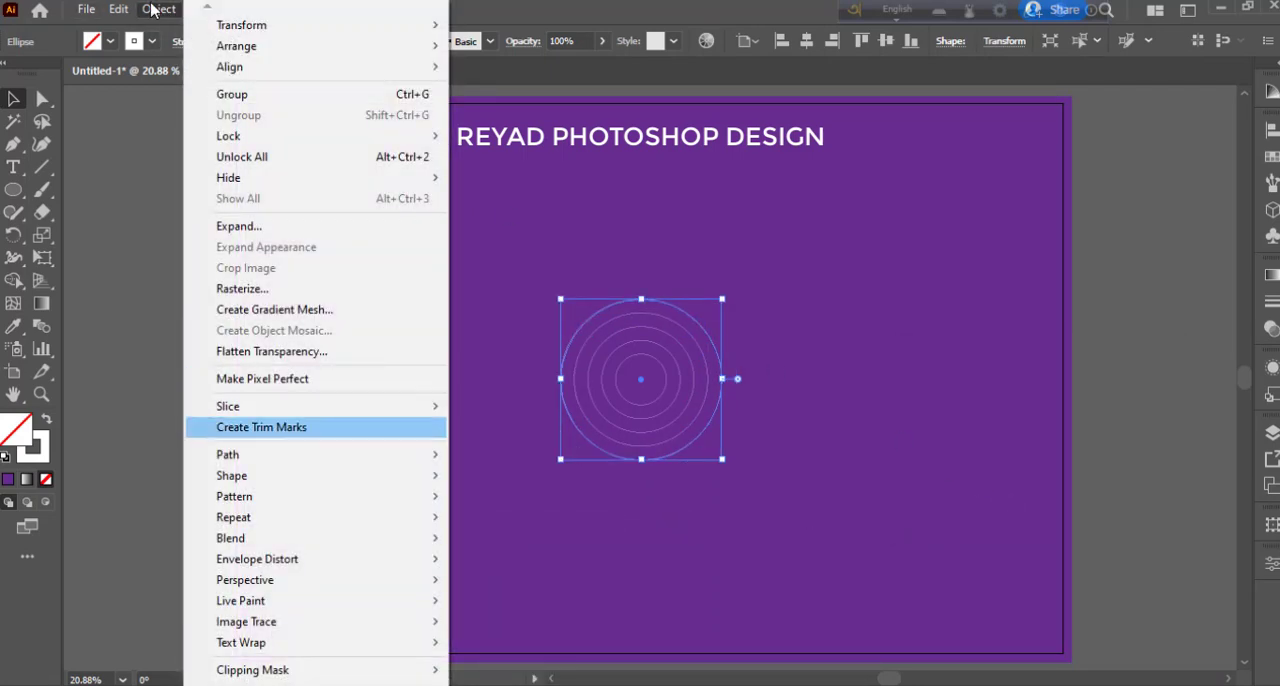
pyautogui.moveTo(300, 455)
pyautogui.click(518, 525)
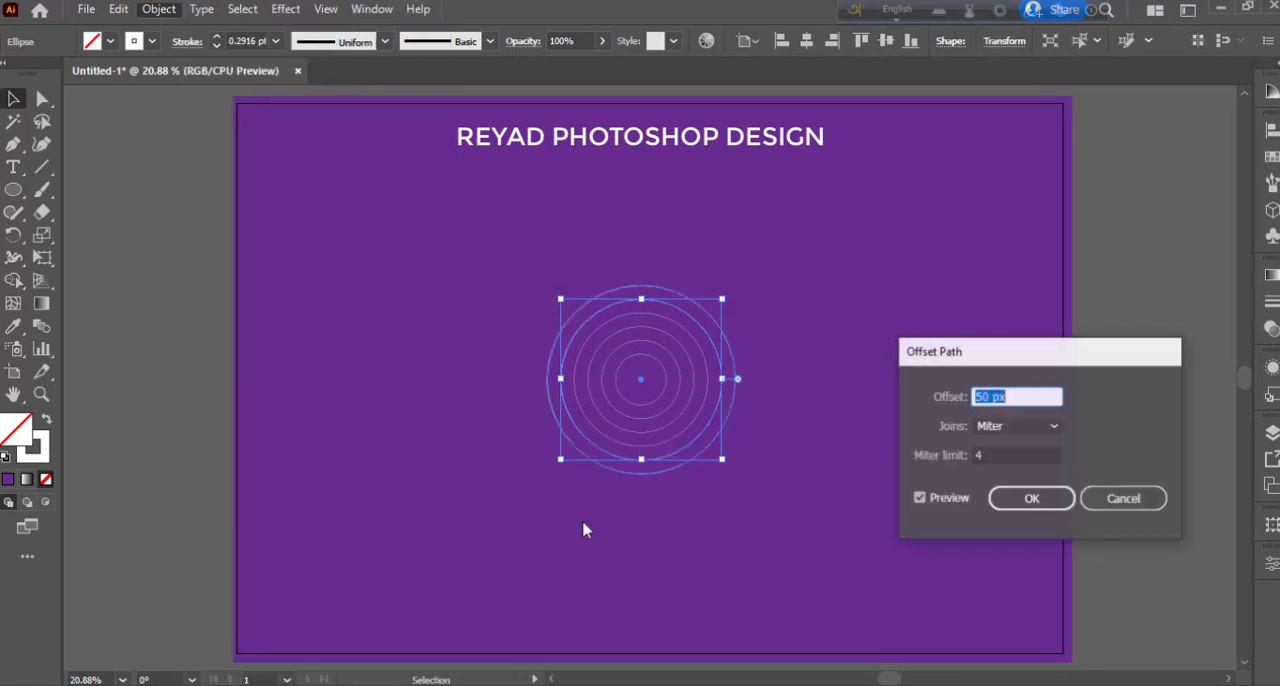
pyautogui.click(1050, 500)
# - Set the stroke weight of all six concentric circles to 2 pt
pyautogui.click(460, 305)
pyautogui.moveTo(537, 281); pyautogui.dragTo(748, 483)
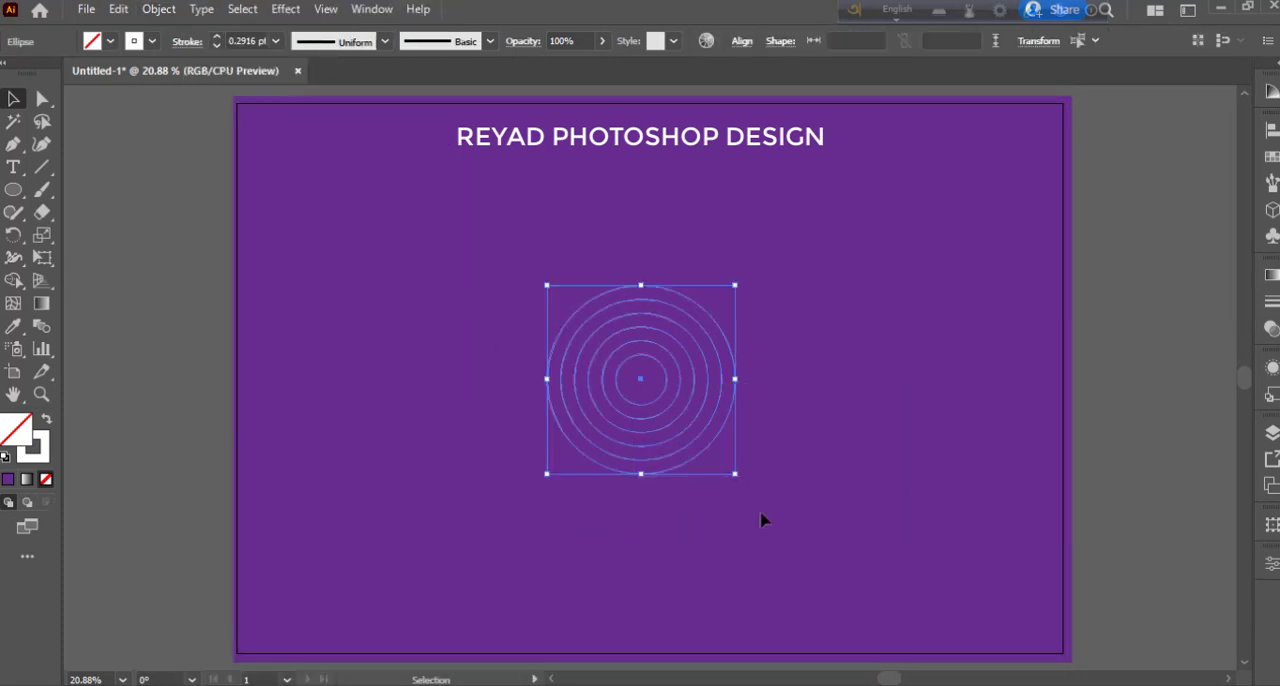
pyautogui.moveTo(512, 268); pyautogui.dragTo(812, 514)
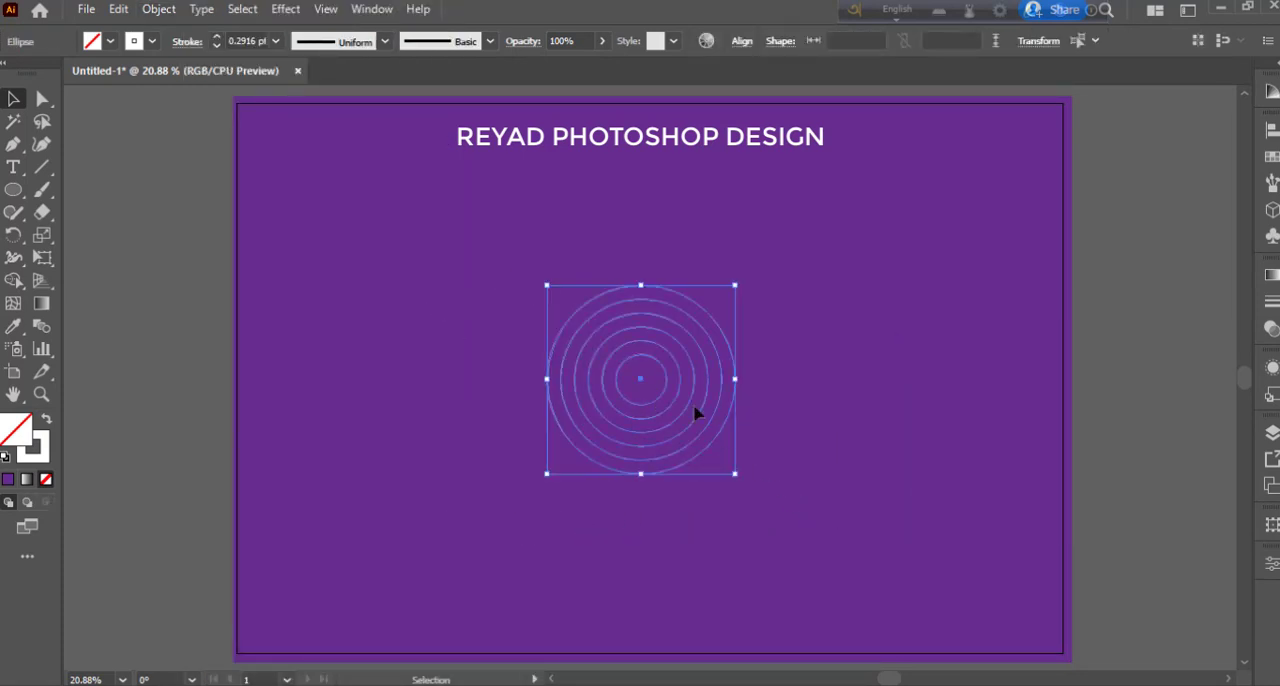
pyautogui.click(276, 41)
pyautogui.click(305, 145)
pyautogui.click(463, 397)
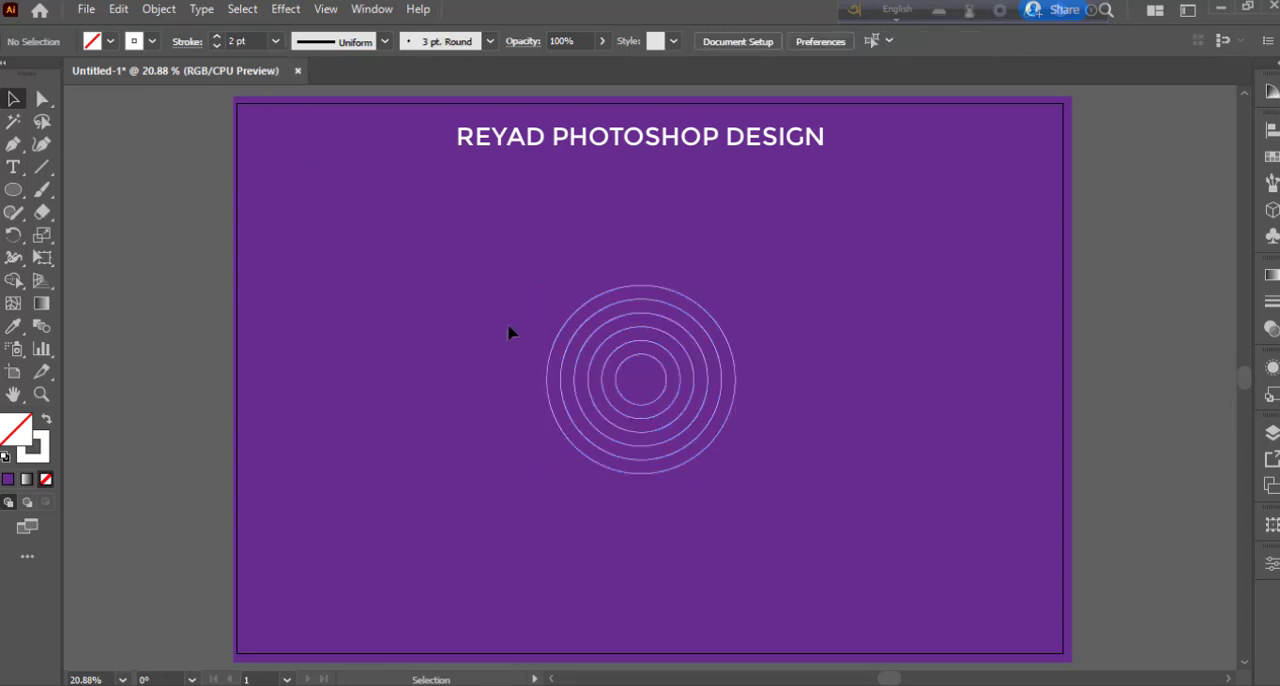
# - Move all six circles horizontally into the left half of the artboard and enlarge them proportionally about their centre
pyautogui.moveTo(731, 517); pyautogui.dragTo(731, 517)
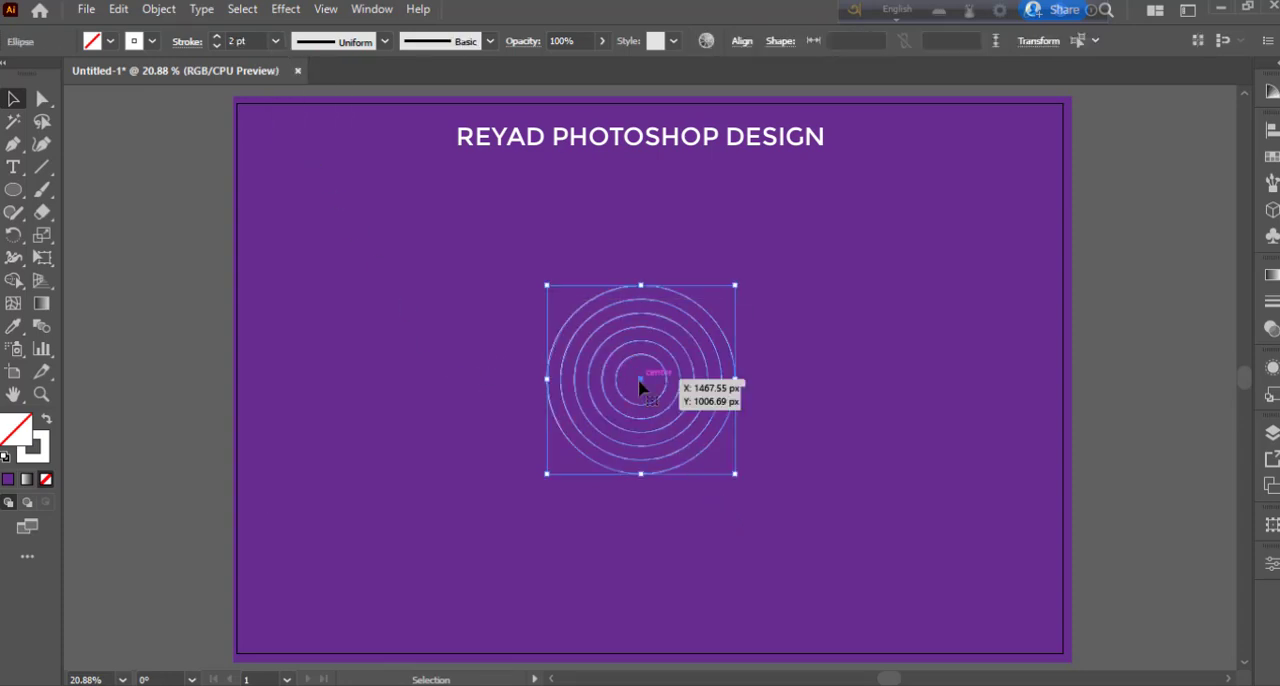
pyautogui.moveTo(640, 387); pyautogui.dragTo(527, 388)
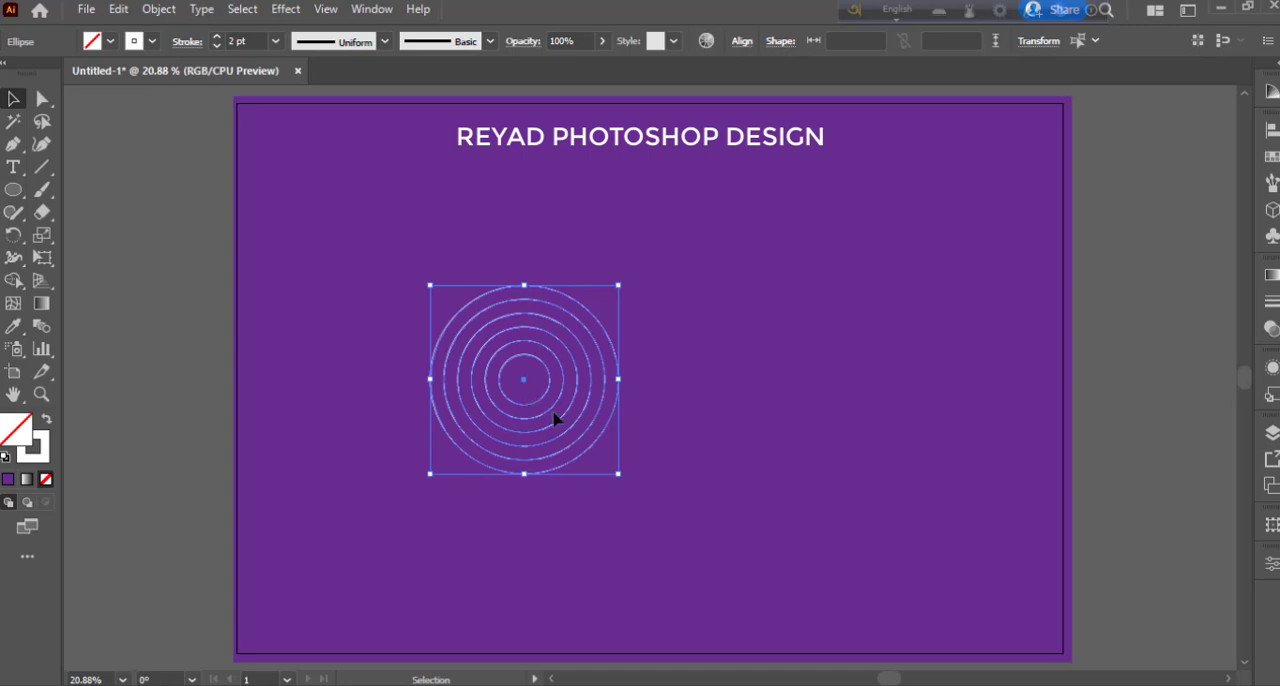
pyautogui.moveTo(617, 476); pyautogui.dragTo(657, 514)
pyautogui.click(672, 480)
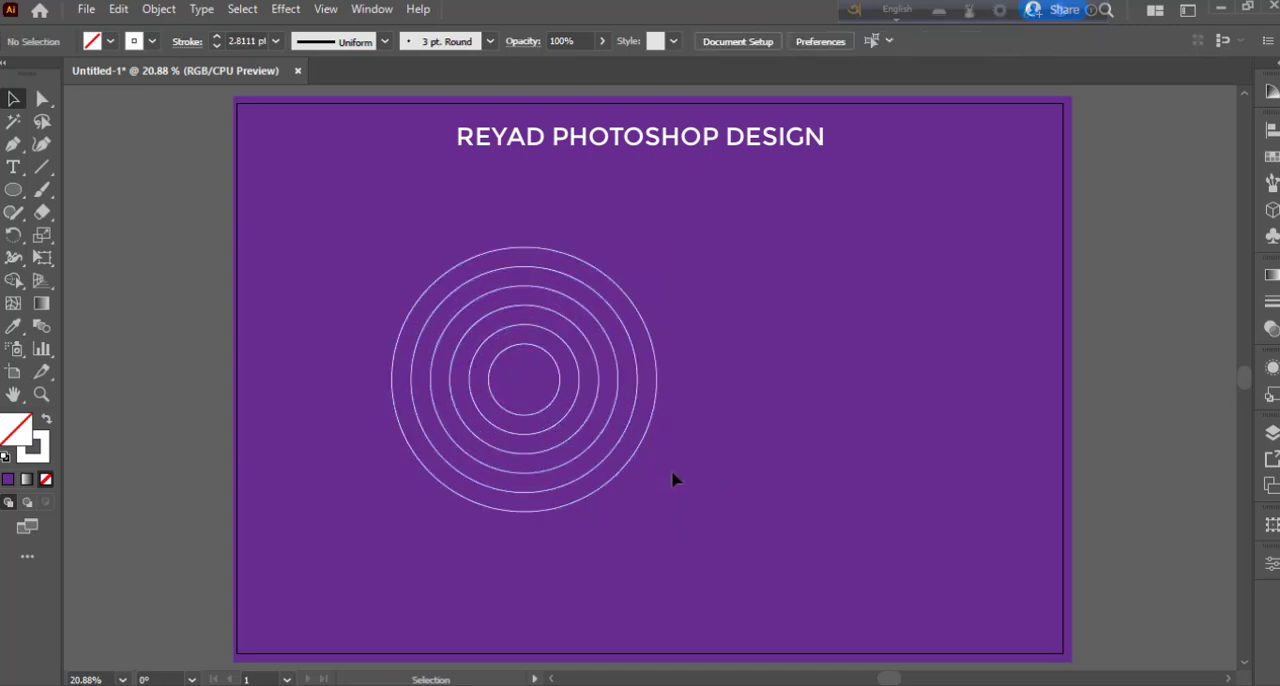
# - Group the six circles and place a copy to the right at the same height, with its outer rings overlapping the original
pyautogui.moveTo(426, 250); pyautogui.dragTo(447, 277)
pyautogui.rightClick(528, 388)
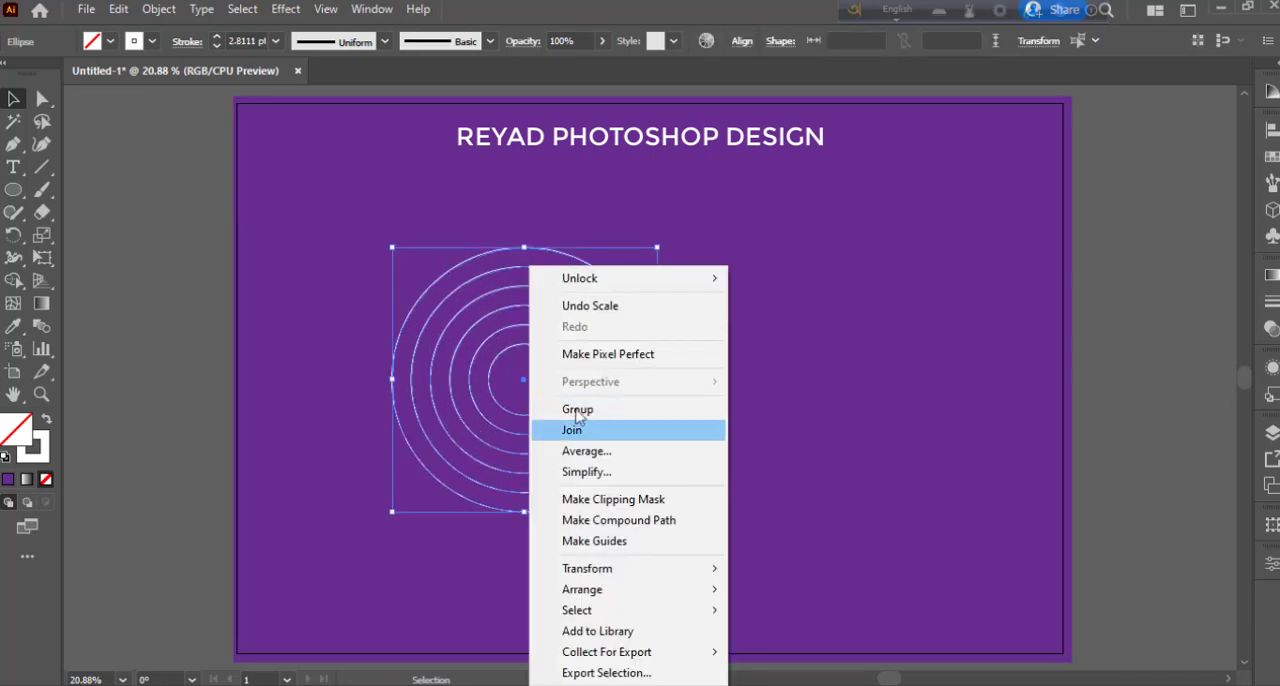
pyautogui.click(583, 410)
pyautogui.moveTo(526, 380); pyautogui.dragTo(711, 391)
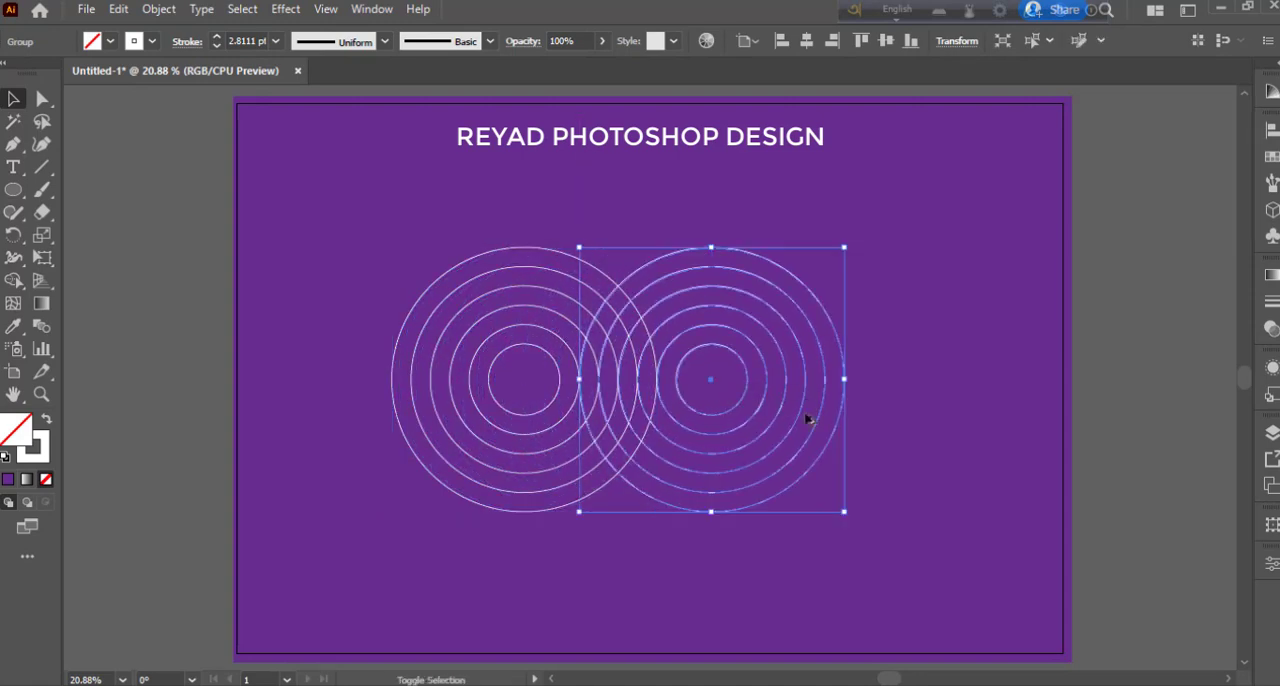
pyautogui.click(901, 439)
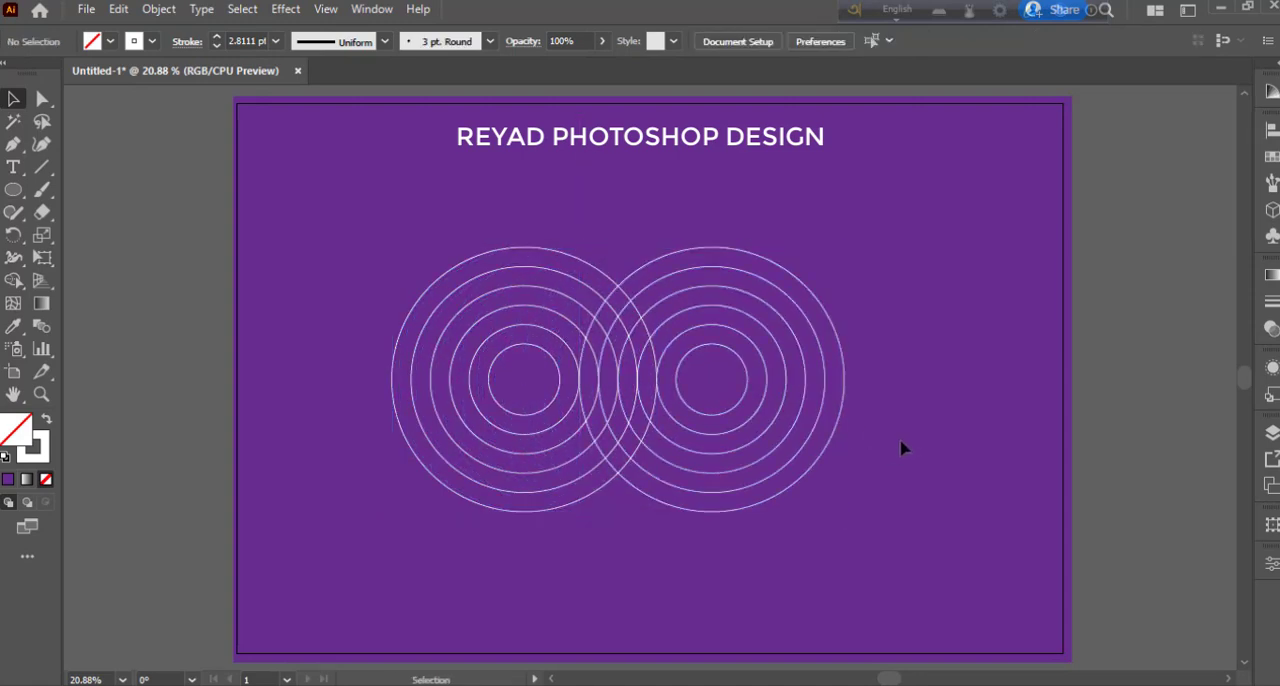
# - Place a copy of the right-hand circle group above and between the two existing groups
pyautogui.click(826, 391)
pyautogui.moveTo(714, 380); pyautogui.dragTo(629, 270)
pyautogui.click(737, 514)
pyautogui.press('a')
pyautogui.press('v')
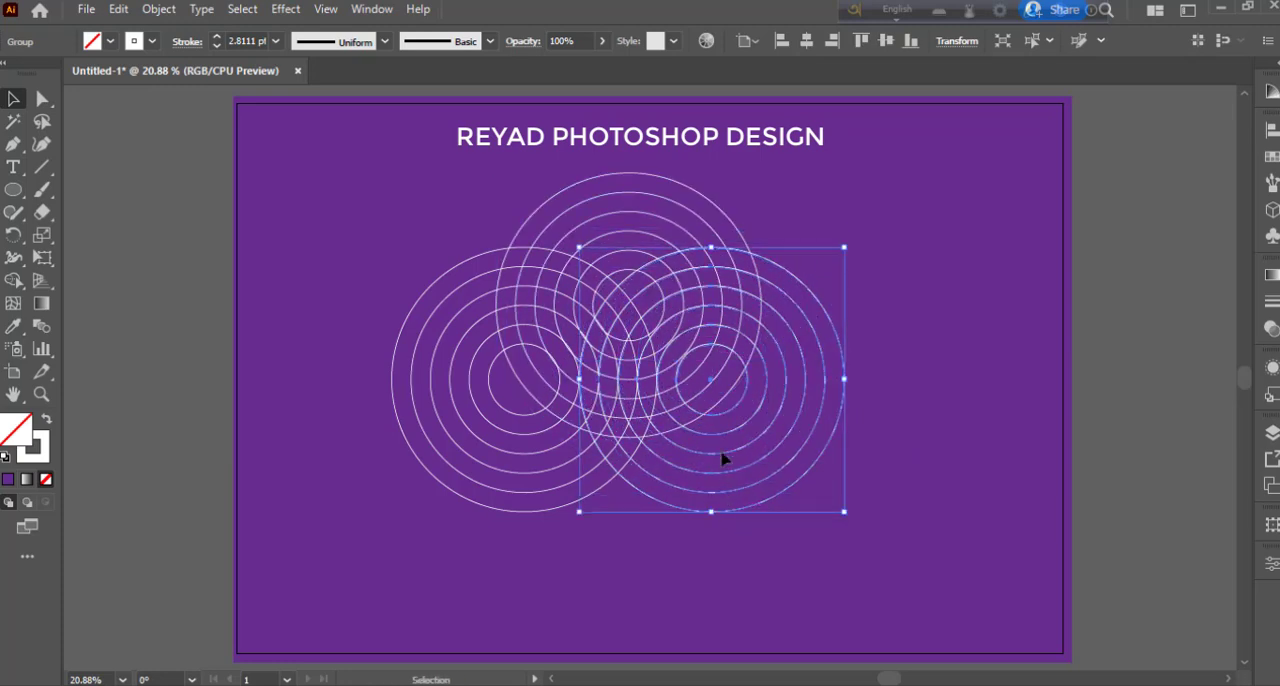
# - Move all three circle groups straight down into the lower part of the artboard
pyautogui.click(670, 190)
pyautogui.moveTo(403, 230); pyautogui.dragTo(777, 514)
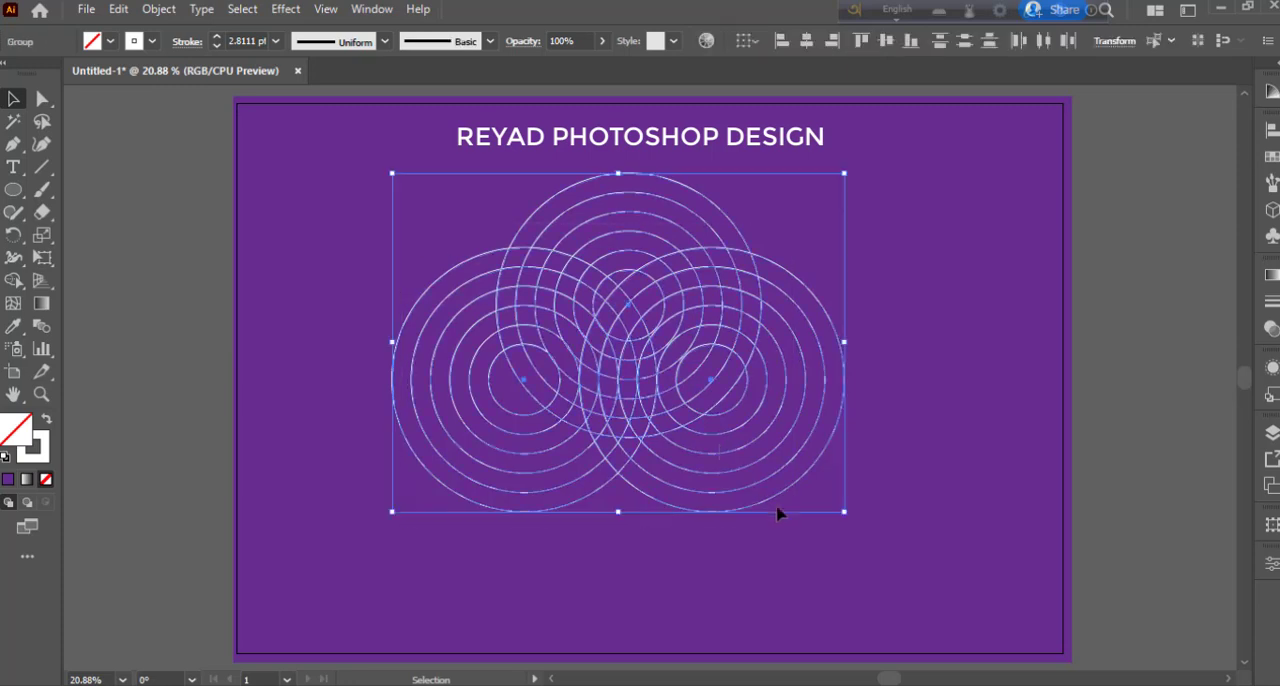
pyautogui.moveTo(629, 386); pyautogui.dragTo(632, 480)
pyautogui.click(835, 407)
# - Move the upper circle group up and centre it between the lower two so its rings meet theirs tangentially
pyautogui.click(646, 314)
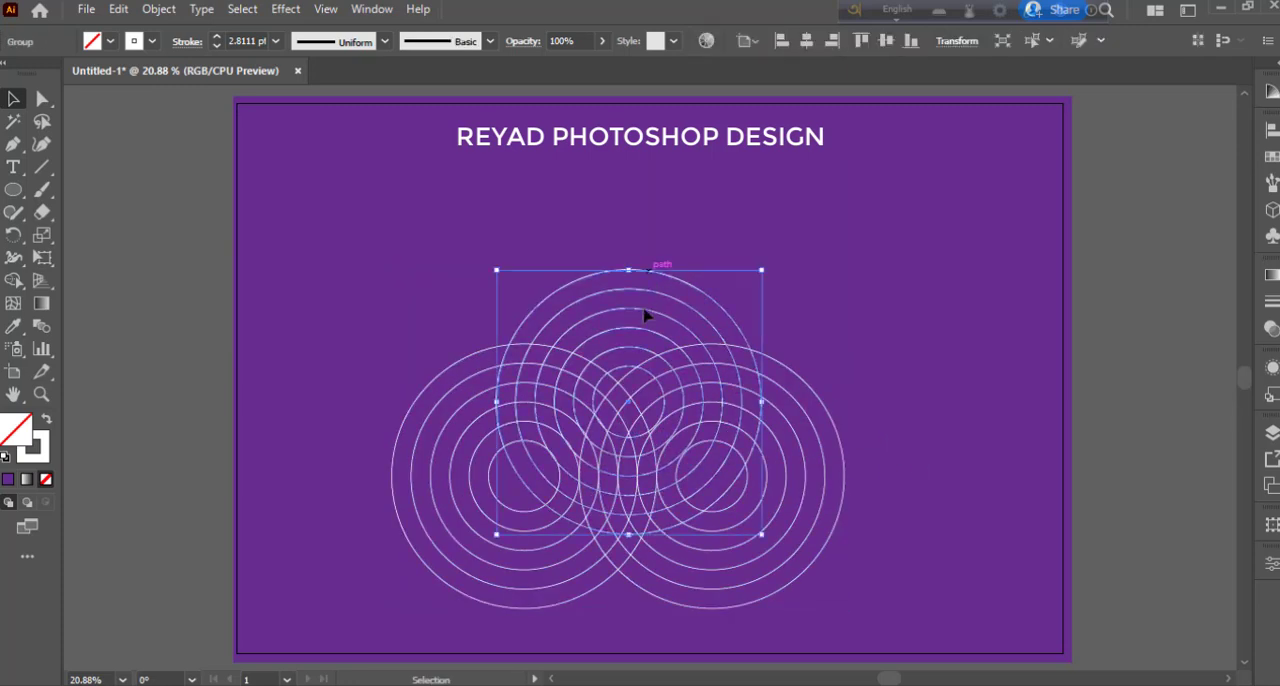
pyautogui.moveTo(631, 411); pyautogui.dragTo(620, 343)
pyautogui.click(865, 391)
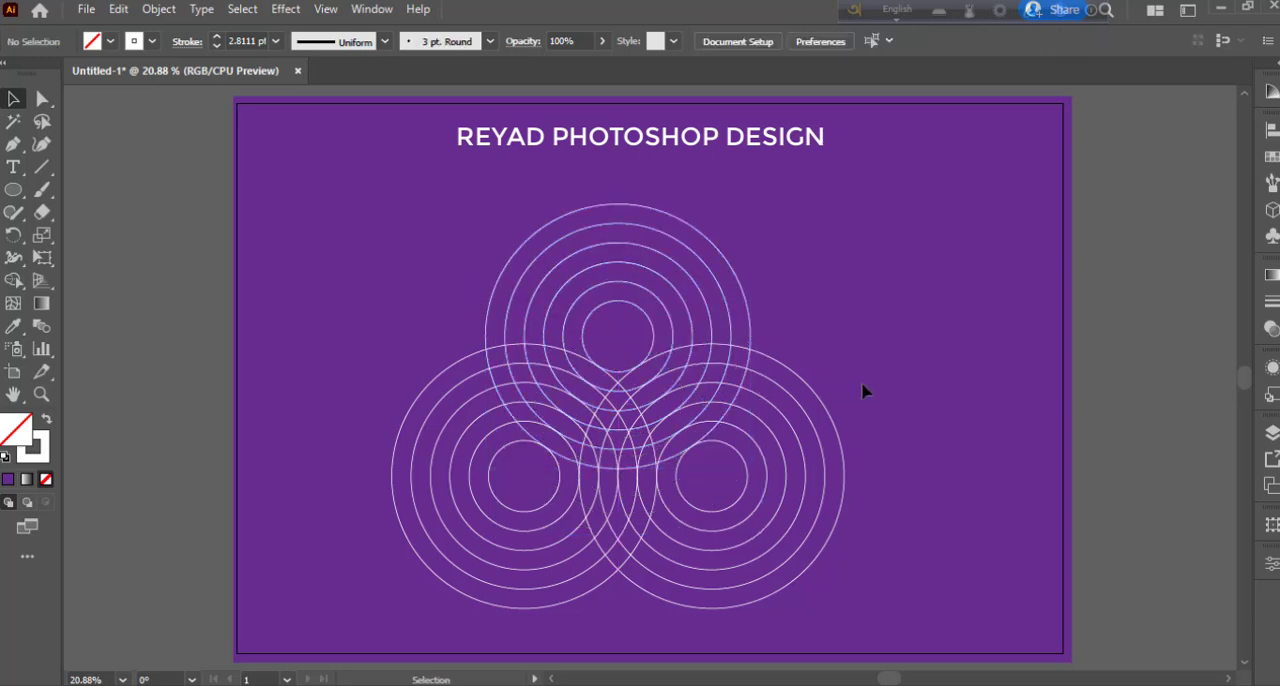
# - Examine close up how the upper group's rings meet the rings of the two lower groups
pyautogui.click(706, 443)
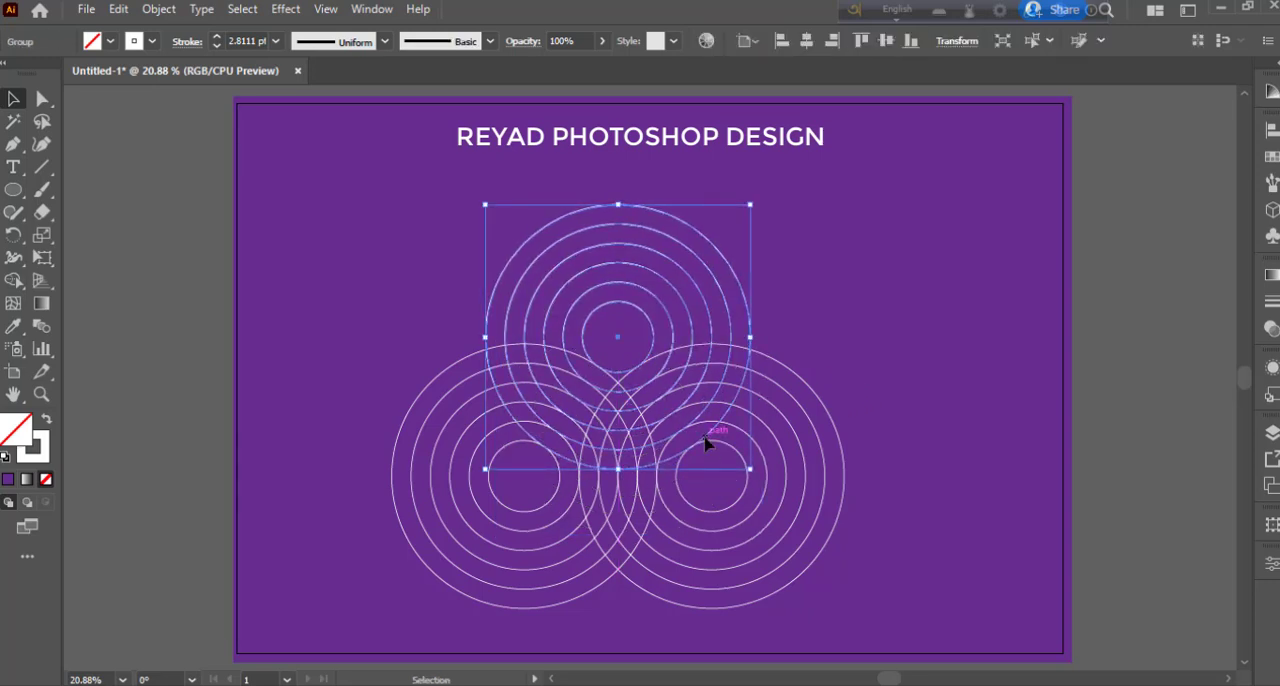
pyautogui.click(861, 348)
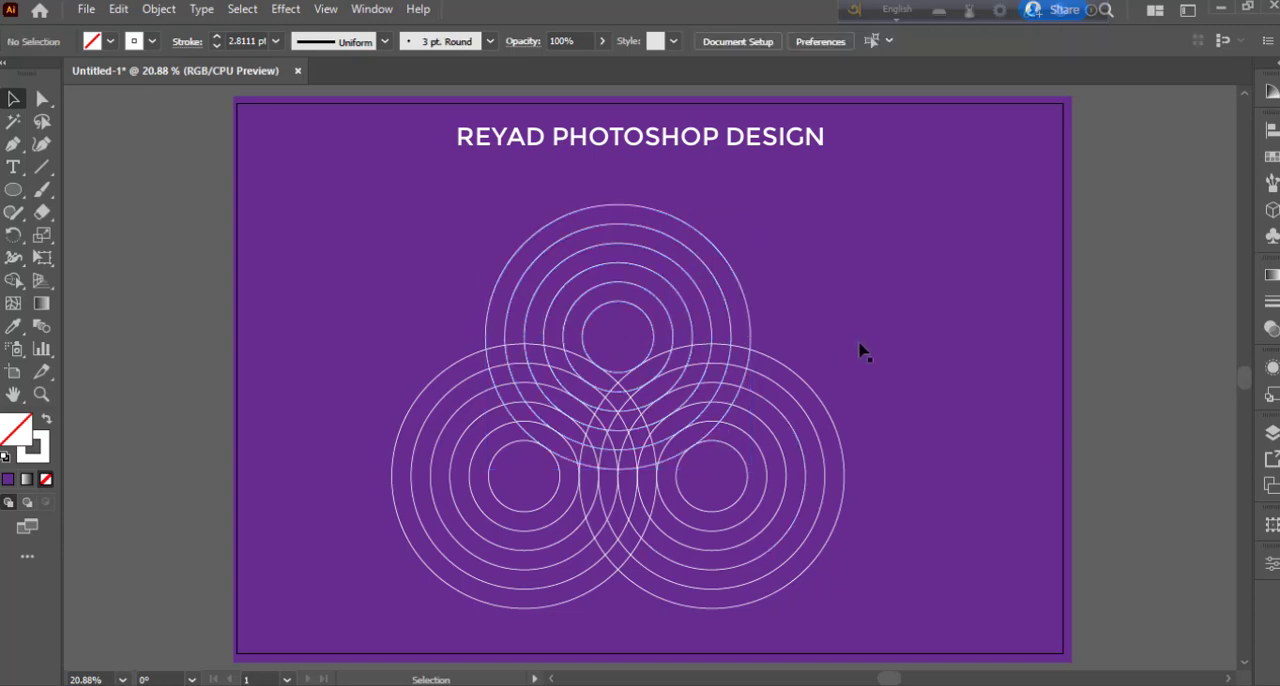
pyautogui.hotkey('ctrl', '+')
pyautogui.hotkey('ctrl', '+')
pyautogui.hotkey('ctrl', '+')
pyautogui.hotkey('ctrl', '+')
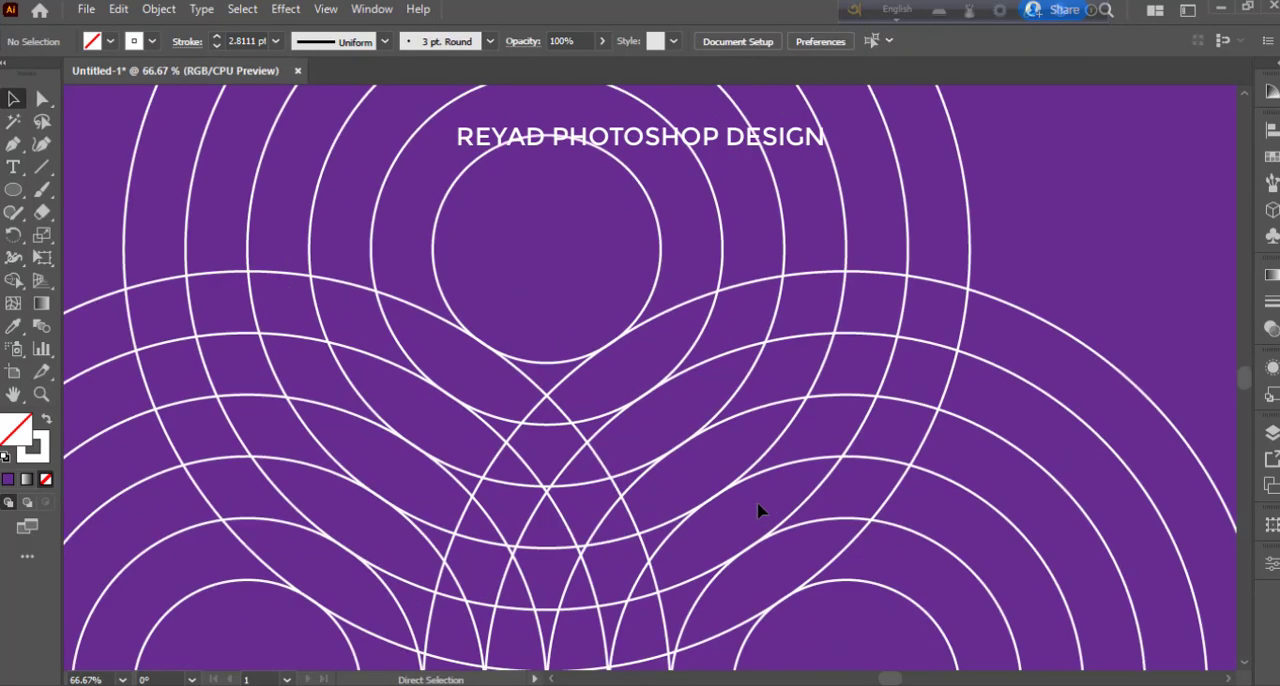
pyautogui.scroll(-3, 757, 511)
pyautogui.click(789, 403)
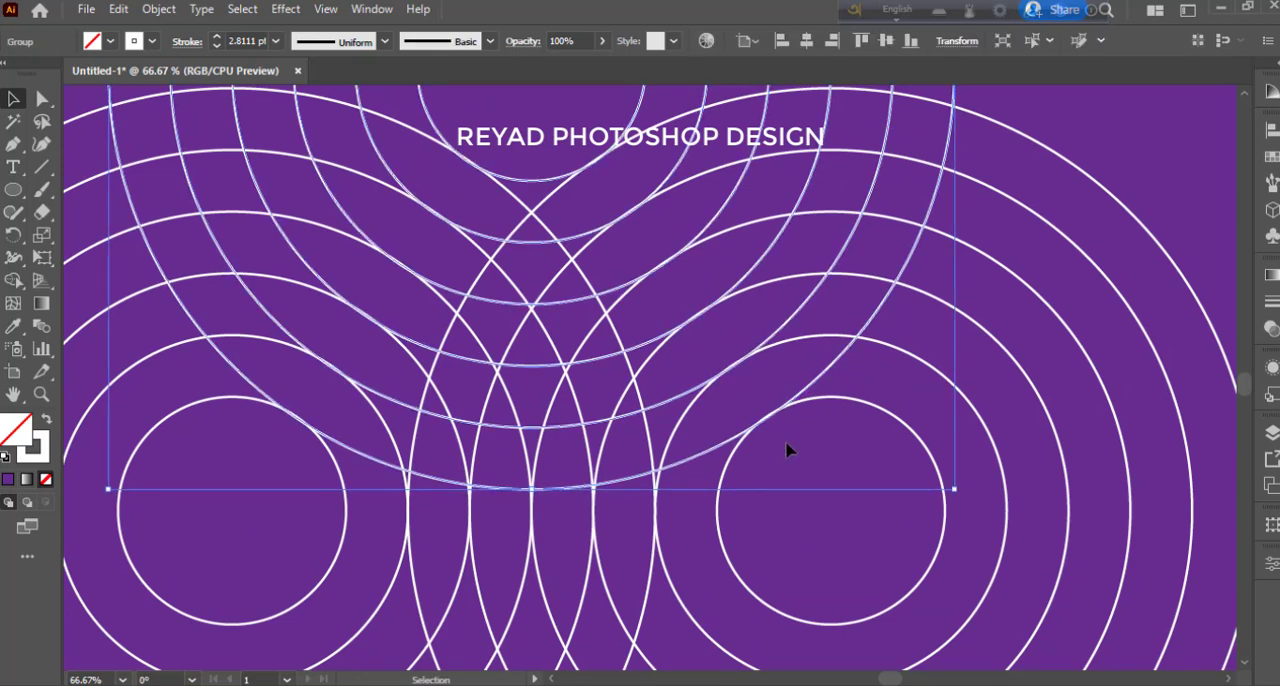
pyautogui.hotkey('ctrl', '-')
pyautogui.hotkey('ctrl', '-')
pyautogui.hotkey('ctrl', '-')
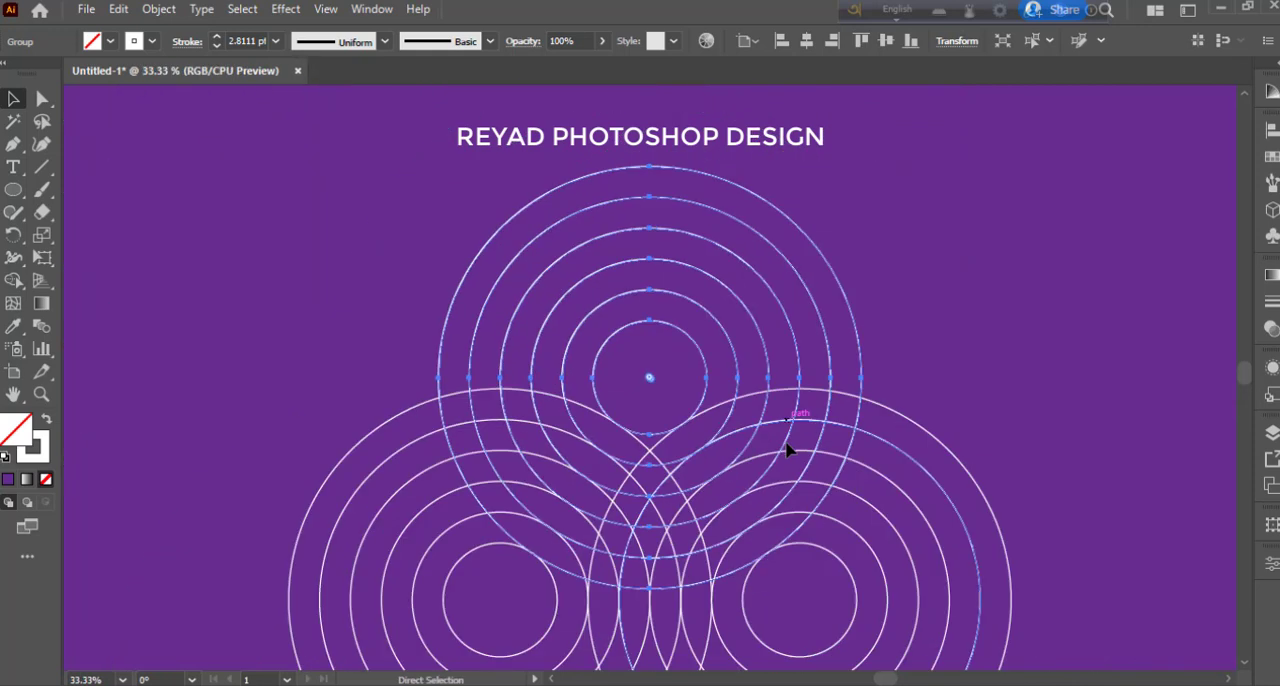
pyautogui.scroll(-2, 788, 452)
pyautogui.click(838, 343)
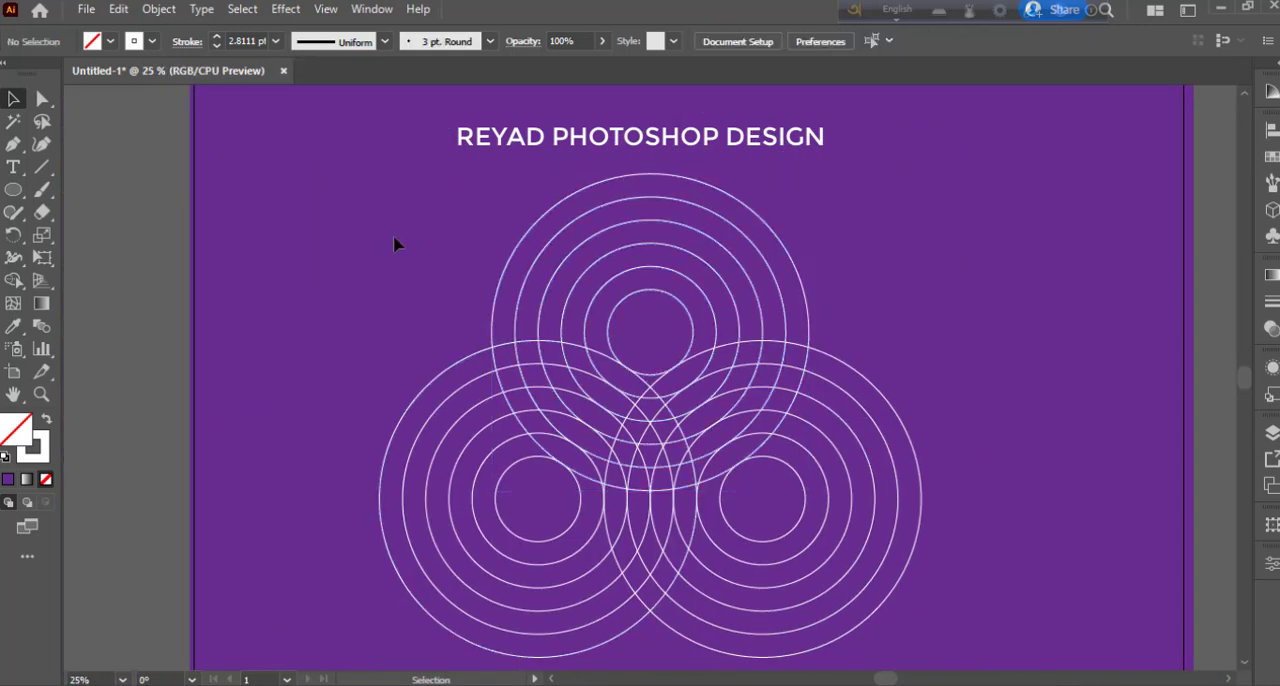
# - Select all three circle groups and use Shape Builder with white fill and no stroke to merge the lower curved V-shaped band
pyautogui.moveTo(393, 237); pyautogui.dragTo(986, 665)
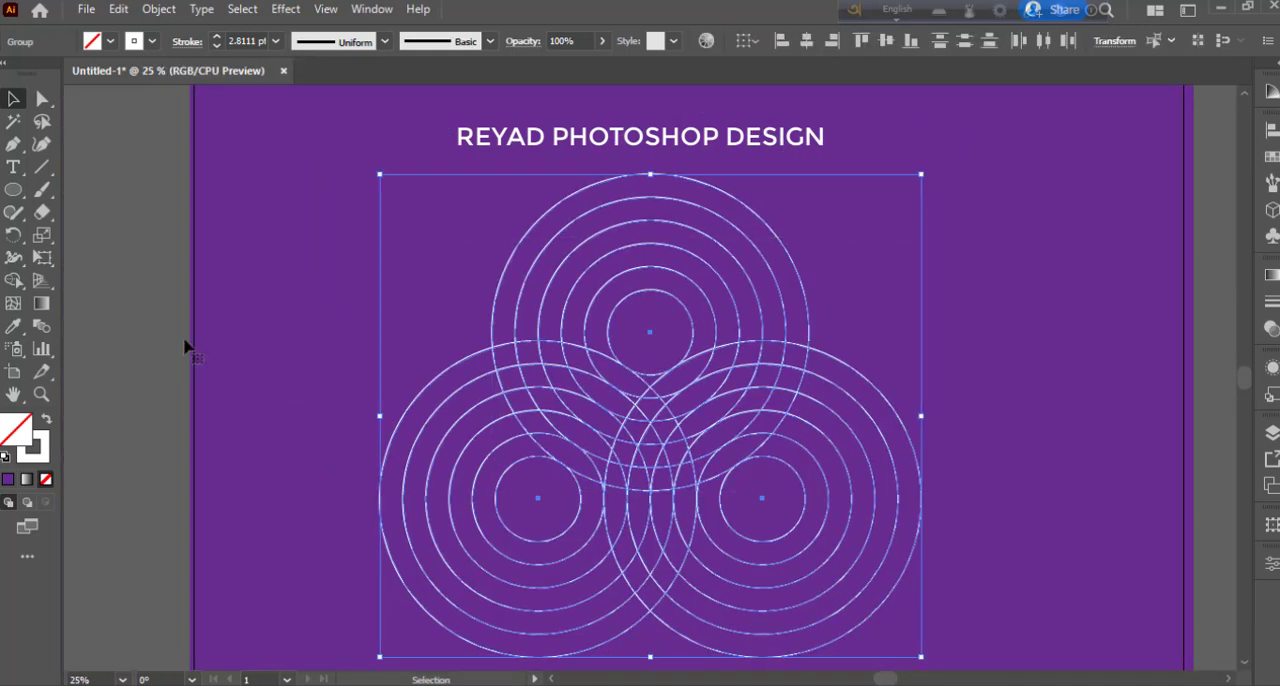
pyautogui.click(15, 281)
pyautogui.click(46, 421)
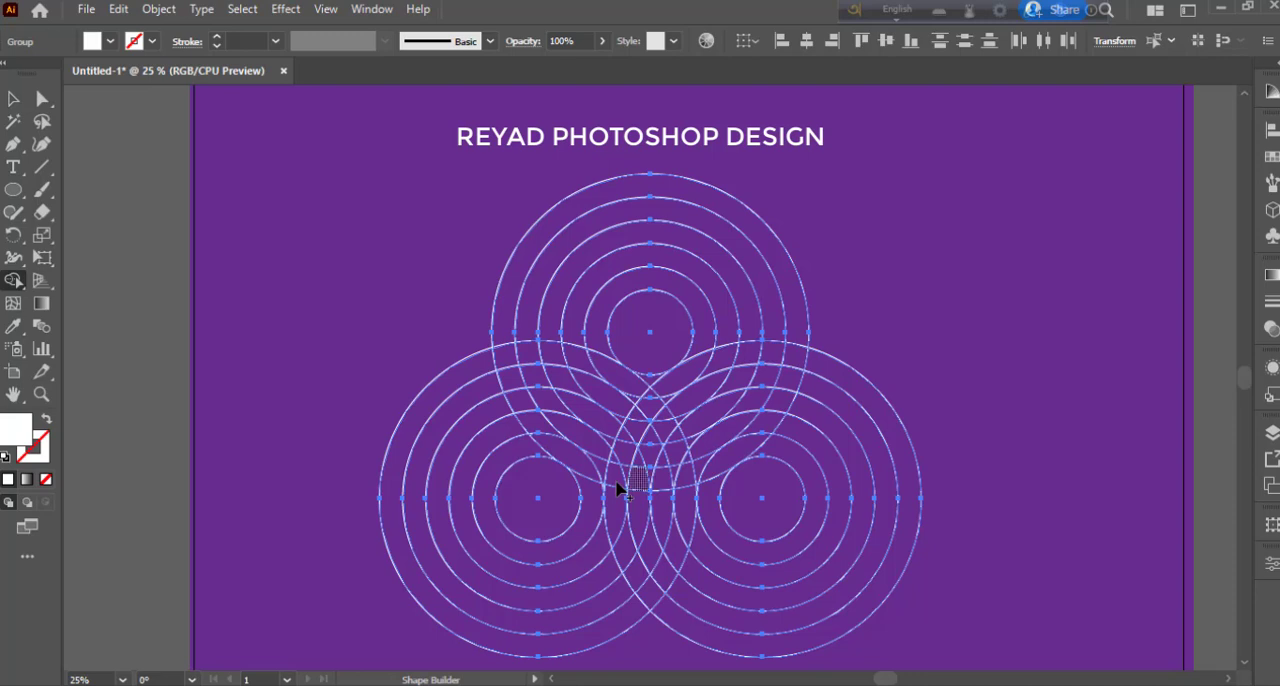
pyautogui.click(602, 452)
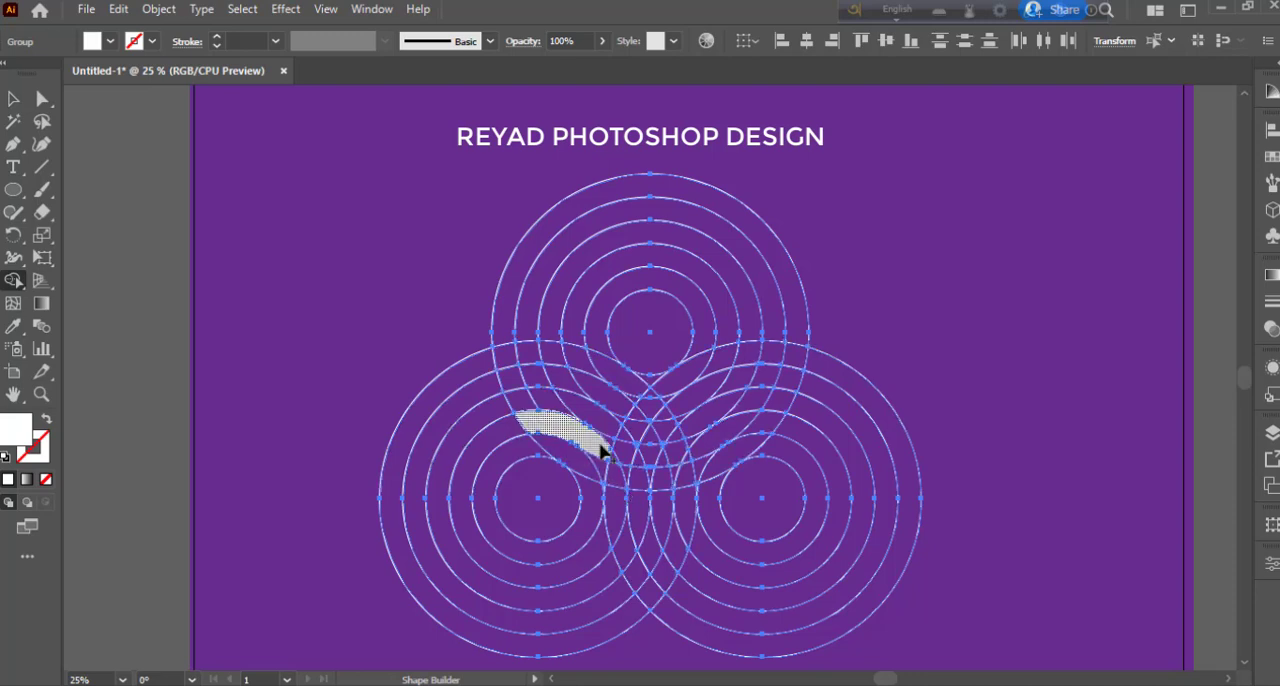
pyautogui.moveTo(610, 459); pyautogui.dragTo(610, 474)
pyautogui.moveTo(610, 476); pyautogui.dragTo(610, 489)
pyautogui.moveTo(617, 534)
pyautogui.mouseDown()
pyautogui.moveTo(648, 588)
pyautogui.moveTo(706, 446)
pyautogui.moveTo(766, 421)
pyautogui.mouseUp()
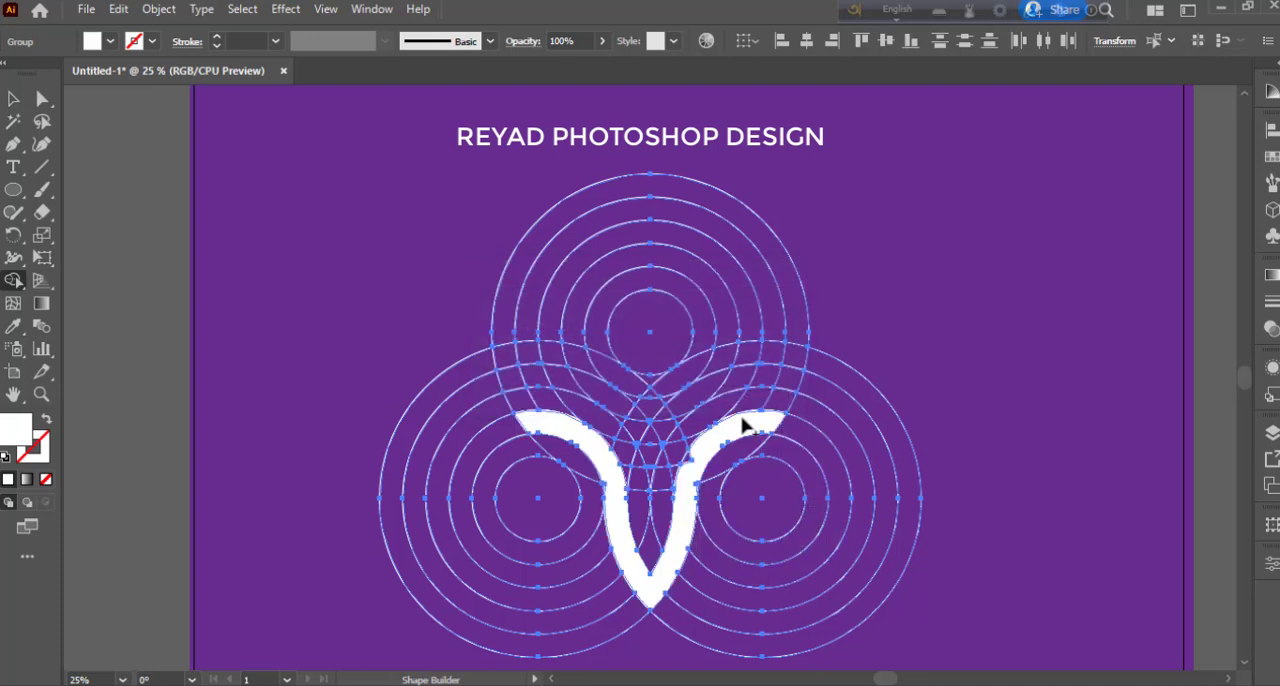
# - Merge the winged V-shaped band above the lower one and fill the partial ring around the upper group's smallest circle white
pyautogui.moveTo(519, 381)
pyautogui.mouseDown()
pyautogui.moveTo(571, 383)
pyautogui.moveTo(620, 418)
pyautogui.mouseUp()
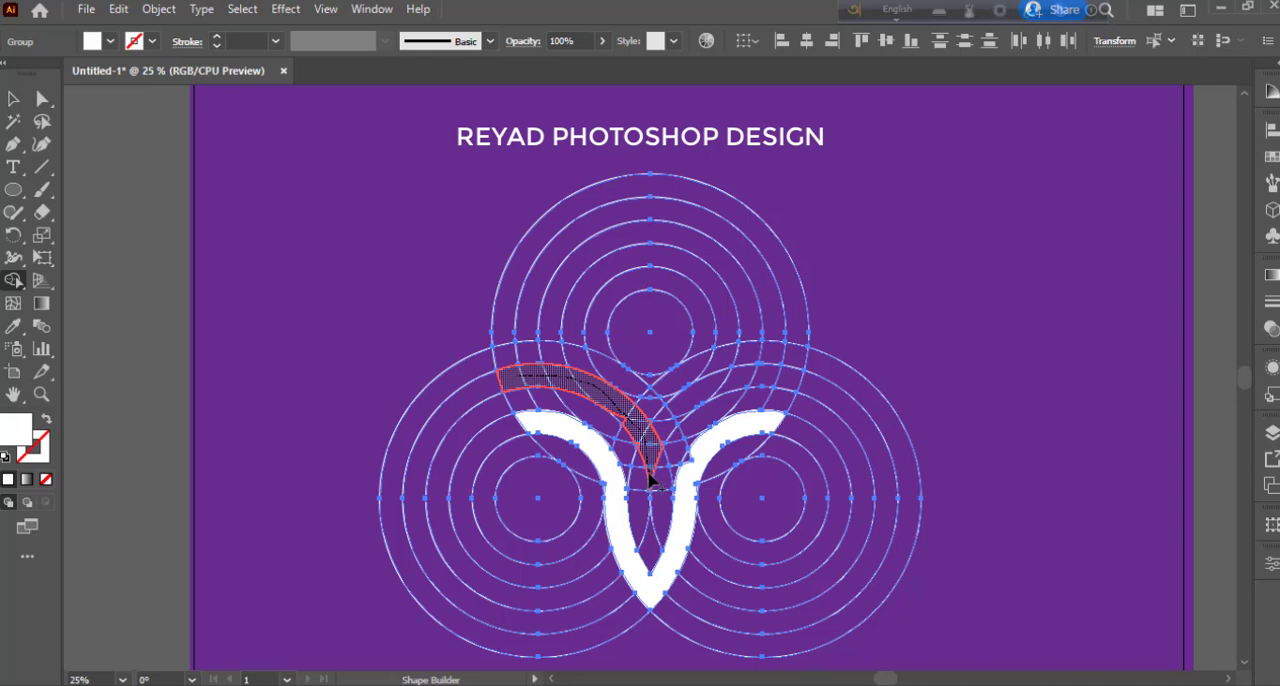
pyautogui.moveTo(649, 480)
pyautogui.mouseDown()
pyautogui.moveTo(666, 420)
pyautogui.moveTo(712, 385)
pyautogui.moveTo(786, 377)
pyautogui.mouseUp()
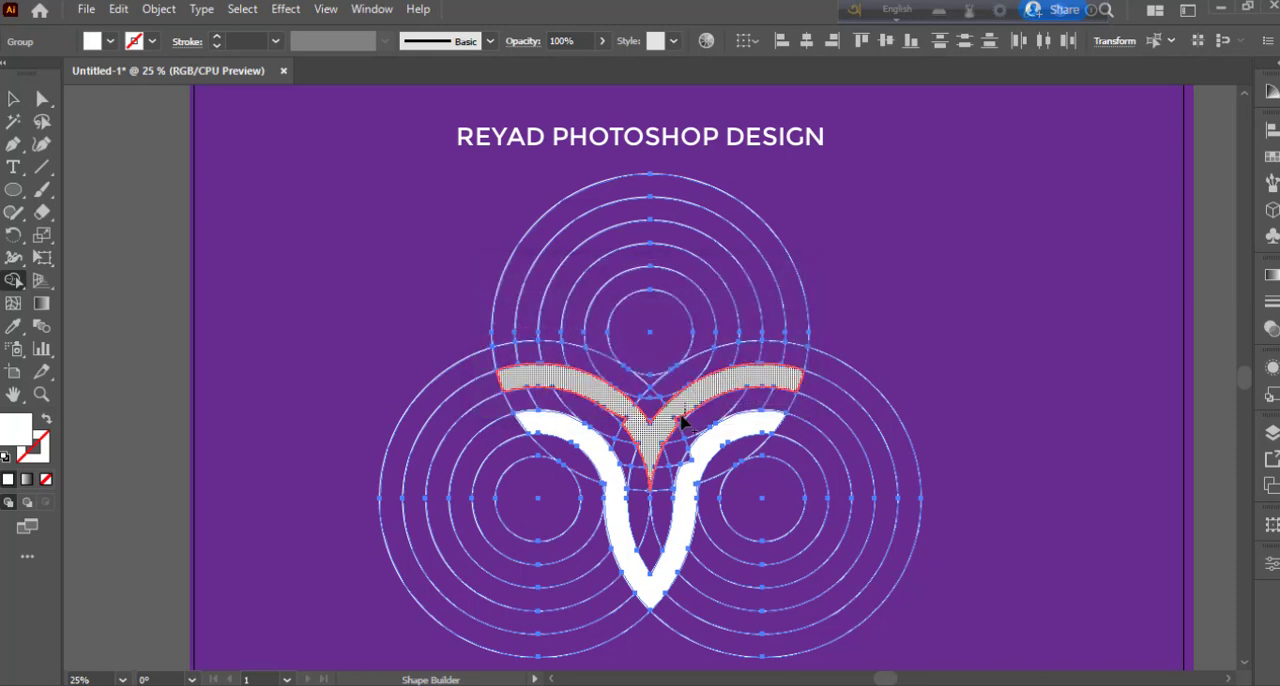
pyautogui.click(678, 423)
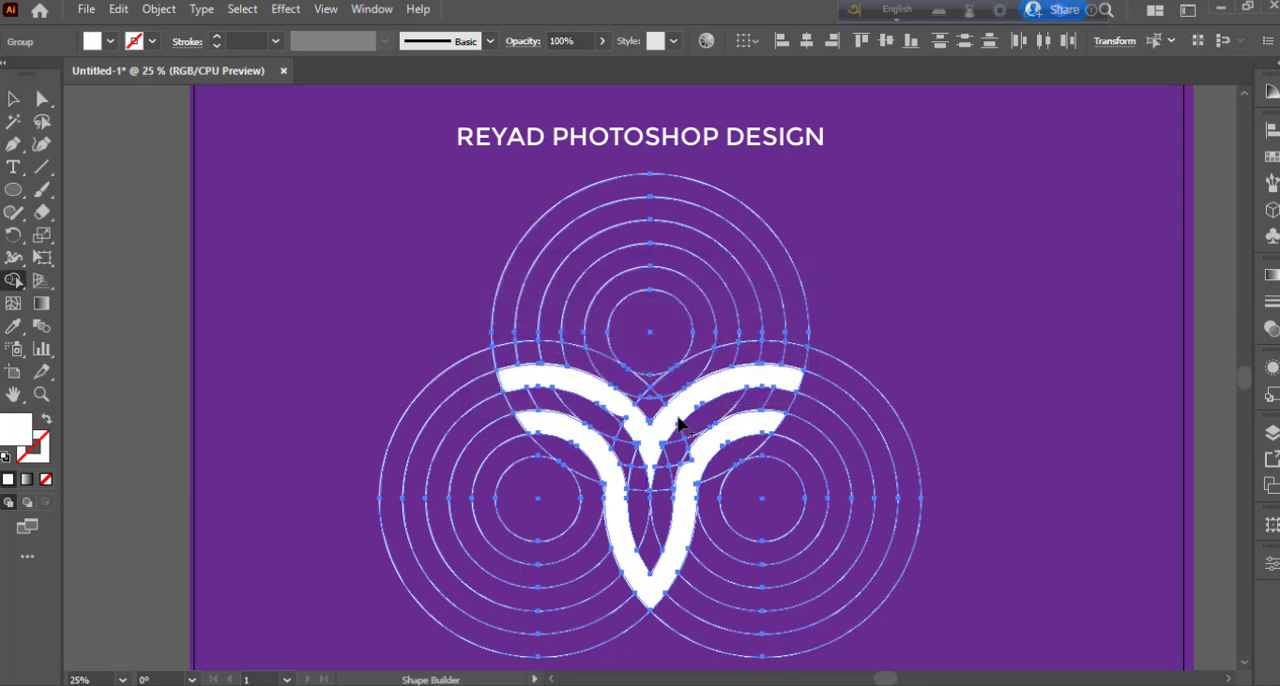
pyautogui.click(596, 341)
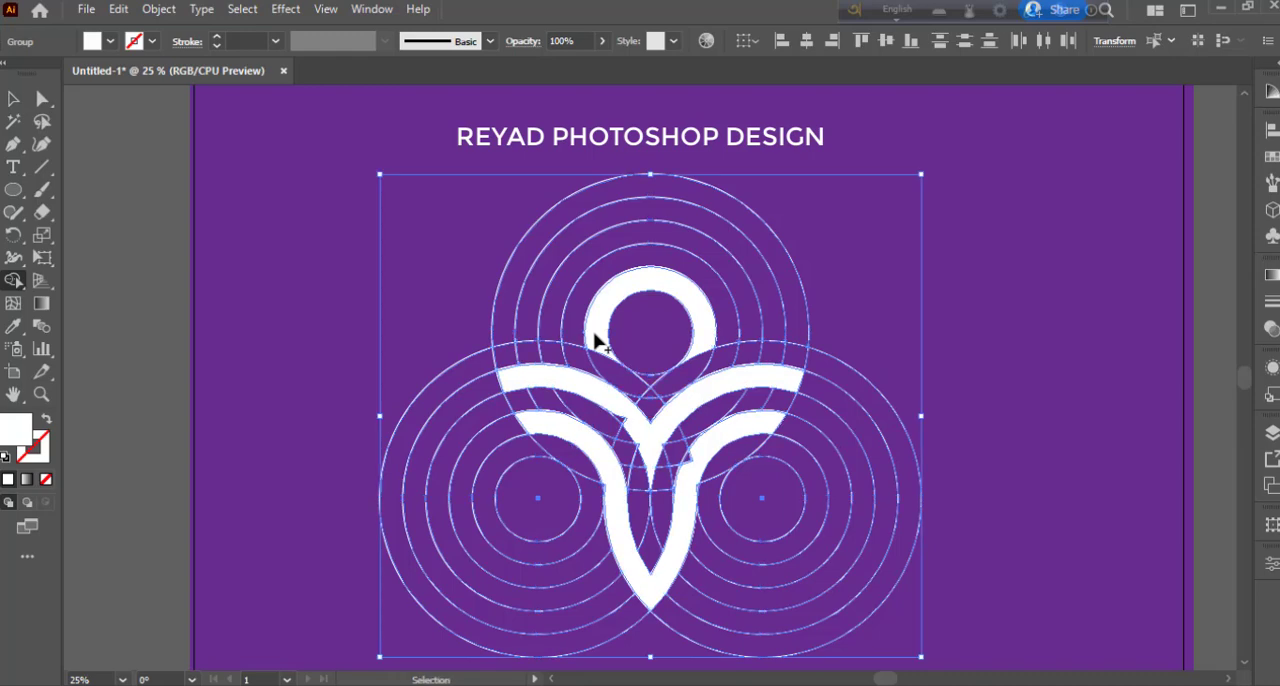
# - Merge the notch beside the upper V's left arm and the uneven edge on the lower band's right arm into their shapes
pyautogui.hotkey('ctrl', '+')
pyautogui.hotkey('ctrl', '+')
pyautogui.hotkey('ctrl', '+')
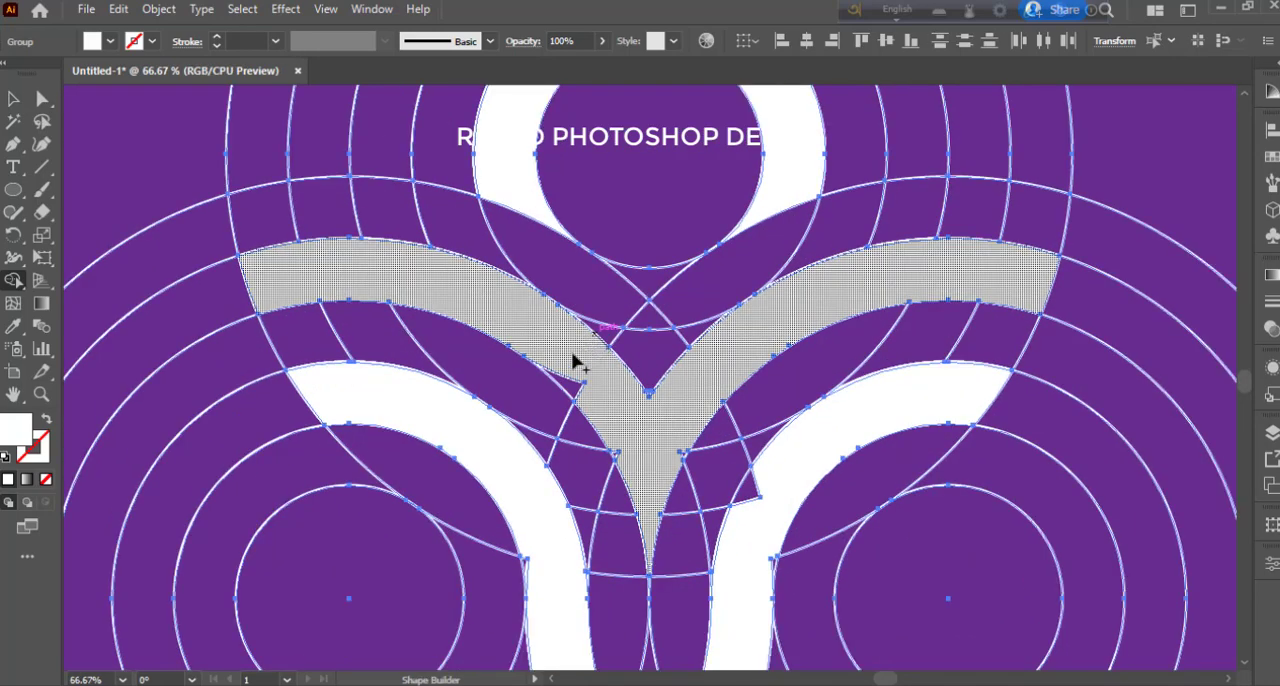
pyautogui.click(578, 385)
pyautogui.click(742, 504)
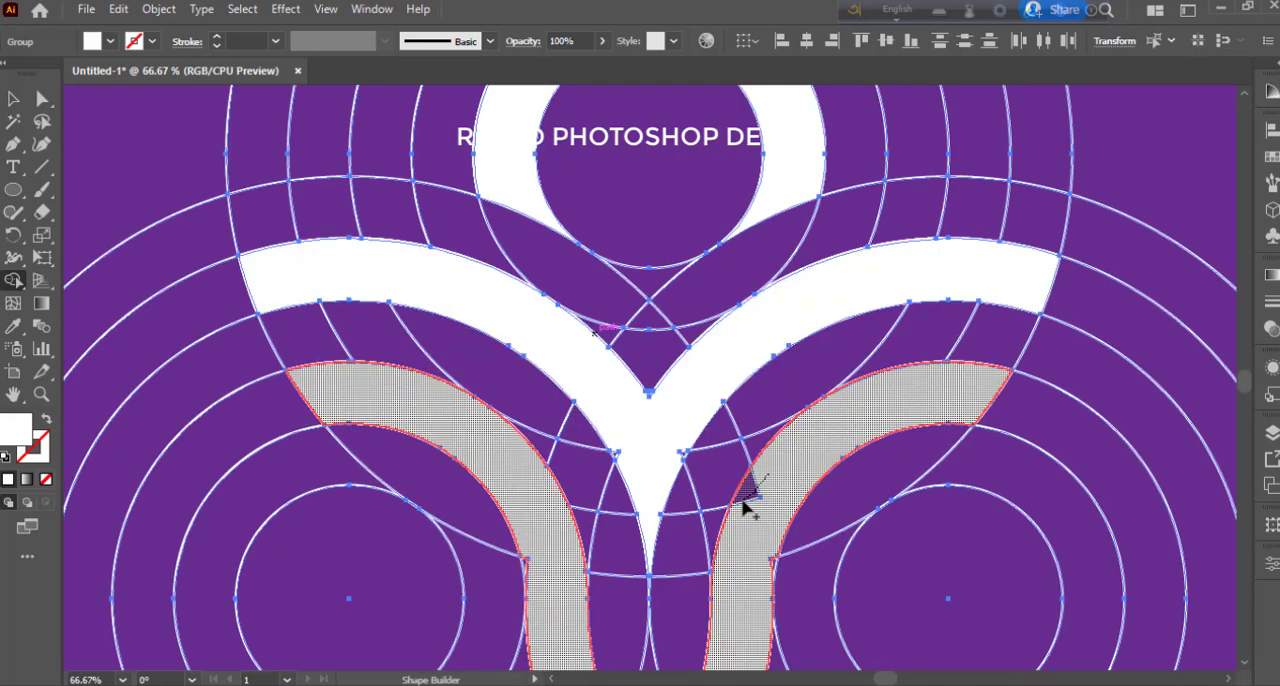
# - Merge the remaining slivers along the lower band's outer edges and around the upper V's stem and inner corner into their shapes
pyautogui.scroll(-2, 740, 500)
pyautogui.moveTo(776, 459); pyautogui.dragTo(776, 480)
pyautogui.scroll(-2, 776, 480)
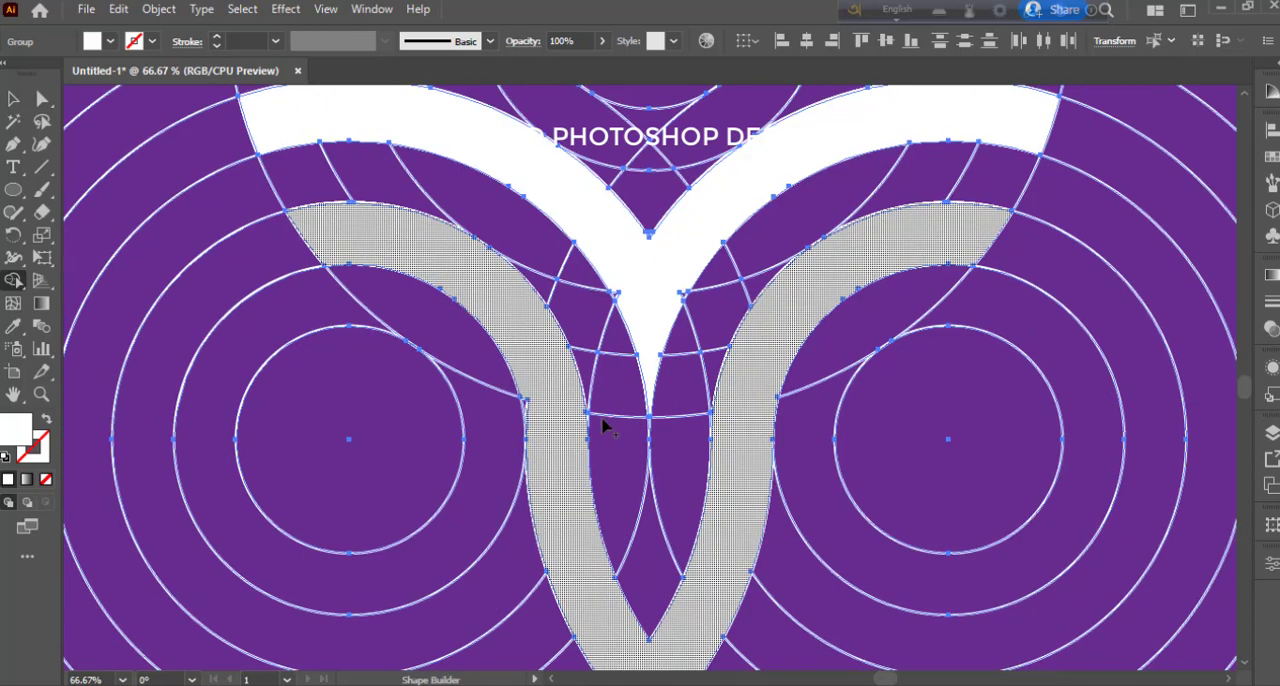
pyautogui.click(528, 420)
pyautogui.scroll(2, 560, 405)
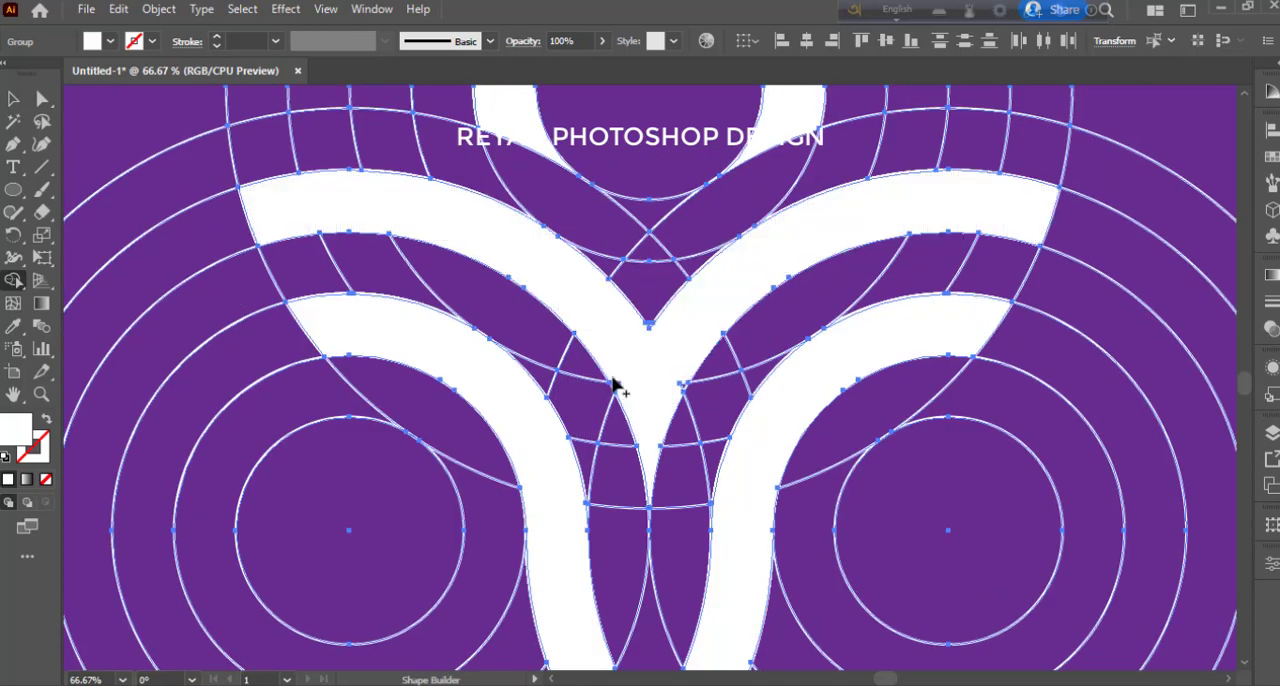
pyautogui.click(683, 388)
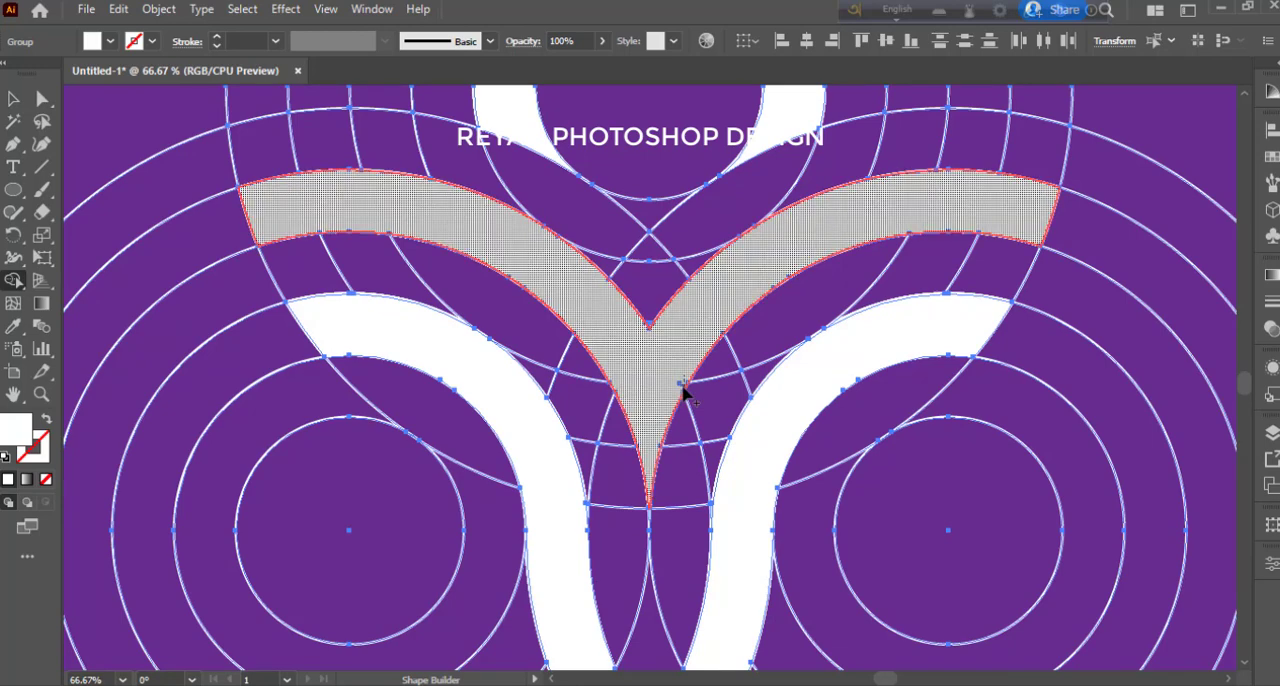
pyautogui.scroll(1, 652, 415)
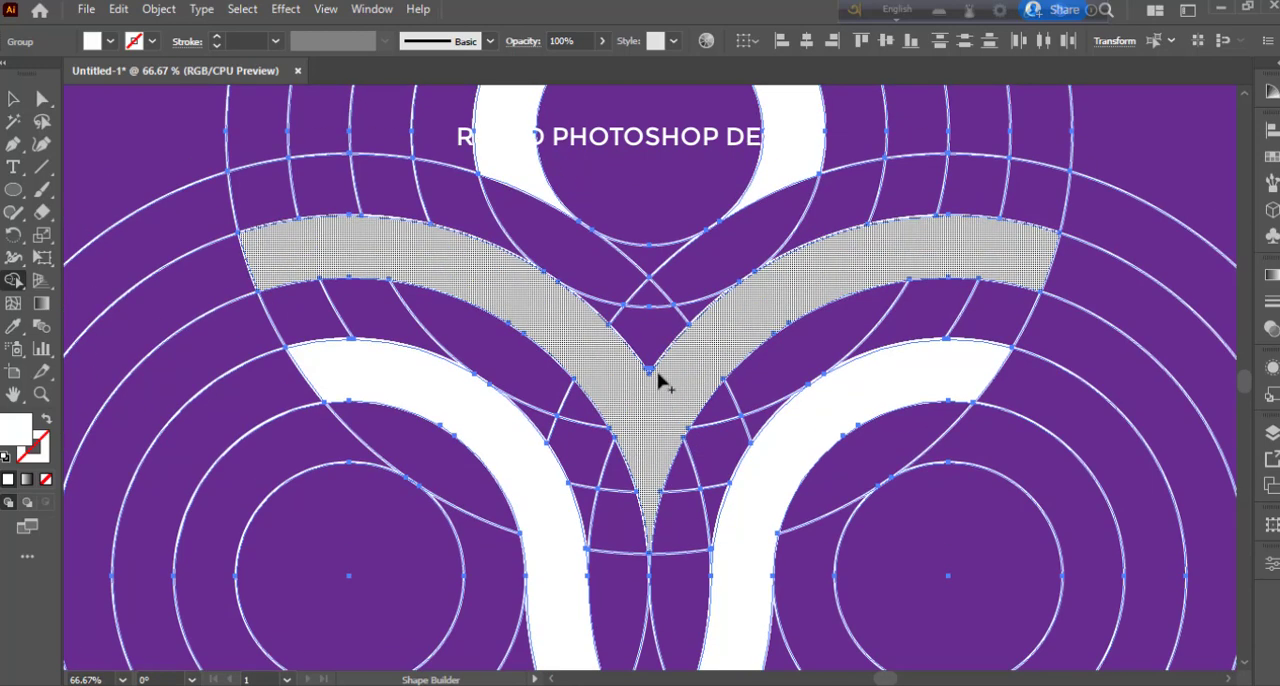
pyautogui.click(645, 377)
pyautogui.scroll(1, 645, 377)
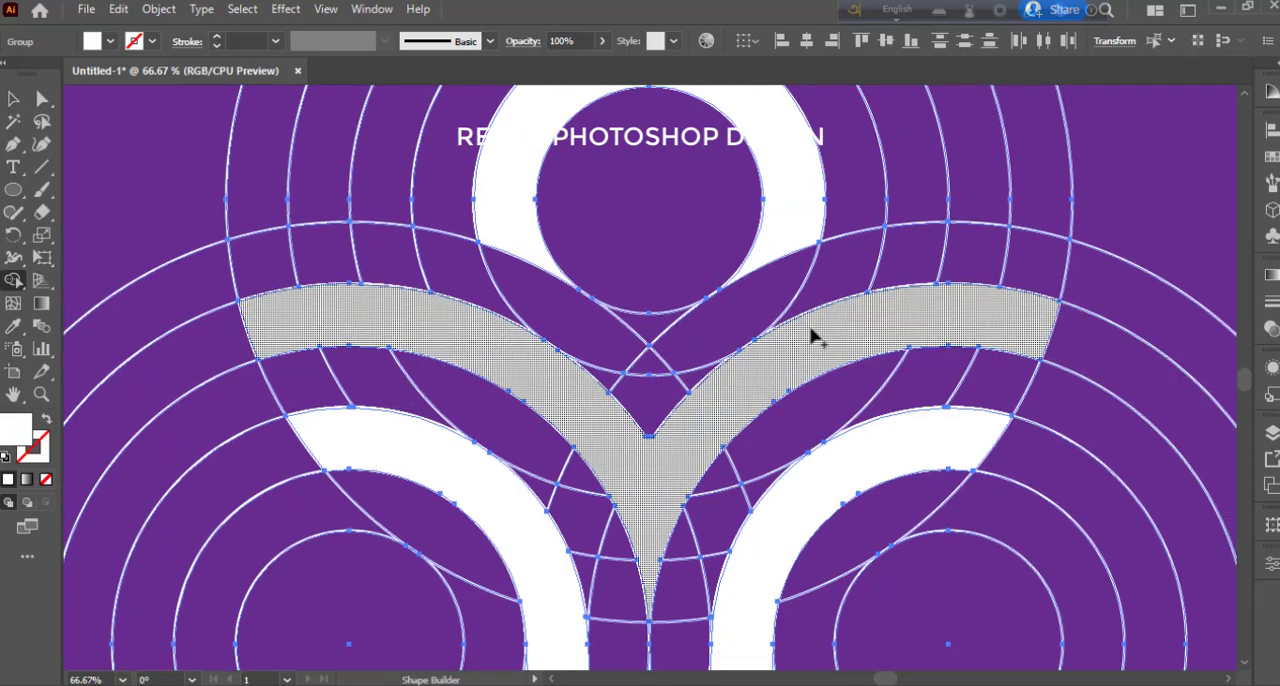
pyautogui.scroll(1, 814, 334)
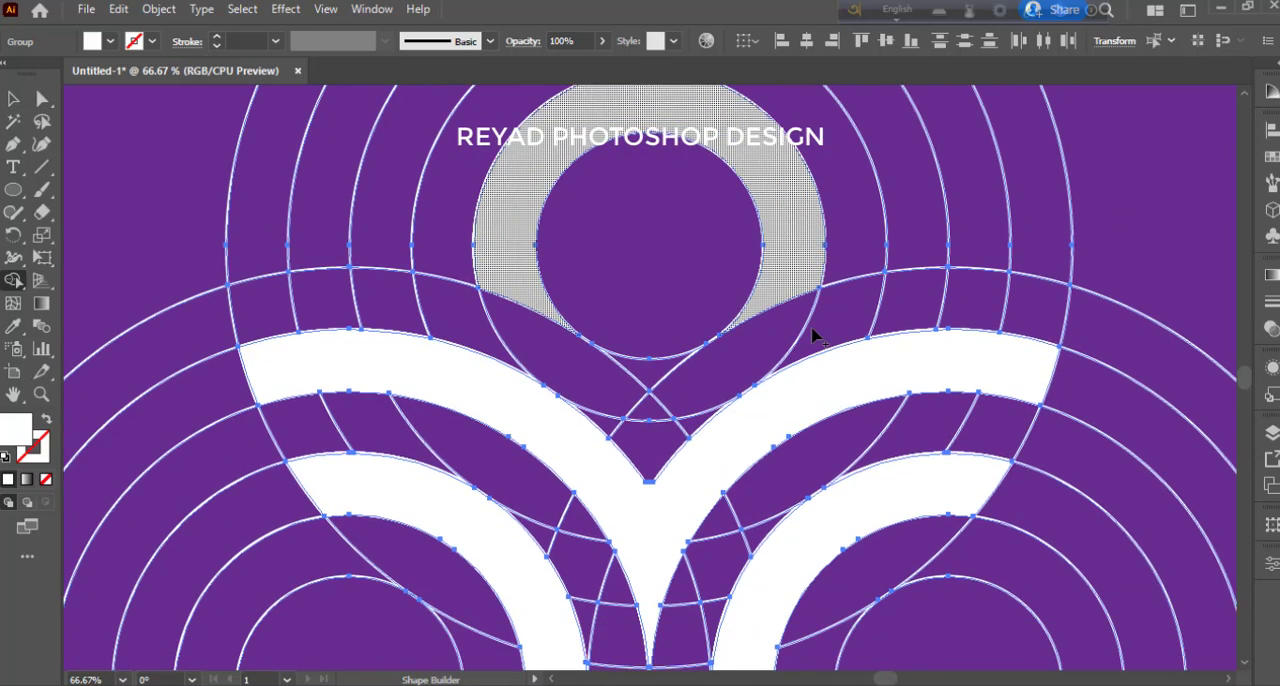
# - Recolour the head ring, the upper V and the lower band with the orange swatch using Shape Builder, and deselect the artwork
pyautogui.hotkey('ctrl', '-')
pyautogui.hotkey('ctrl', '-')
pyautogui.hotkey('ctrl', '-')
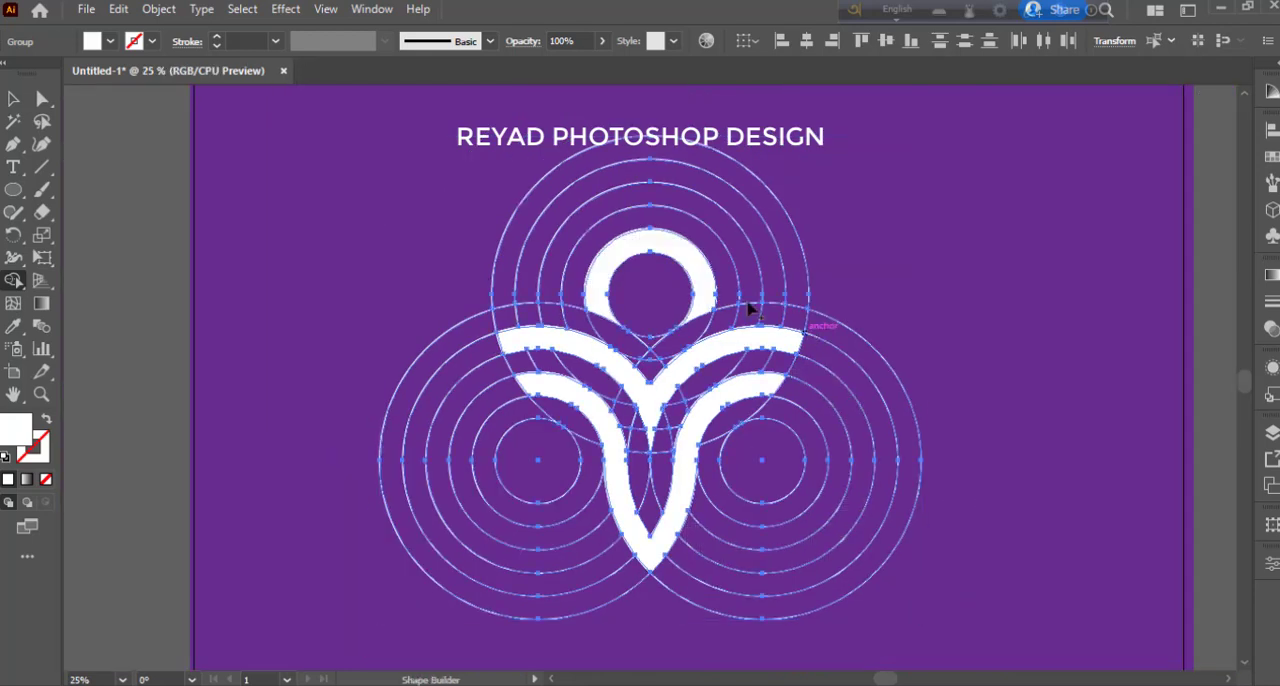
pyautogui.click(110, 41)
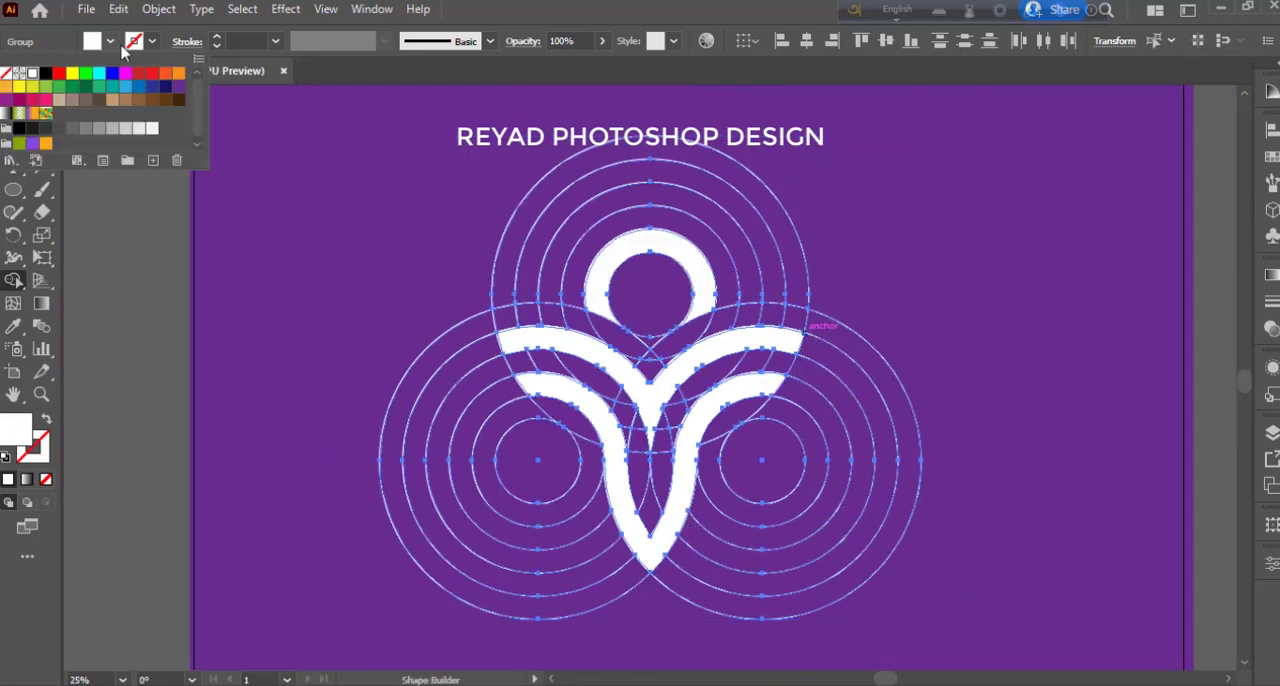
pyautogui.click(166, 80)
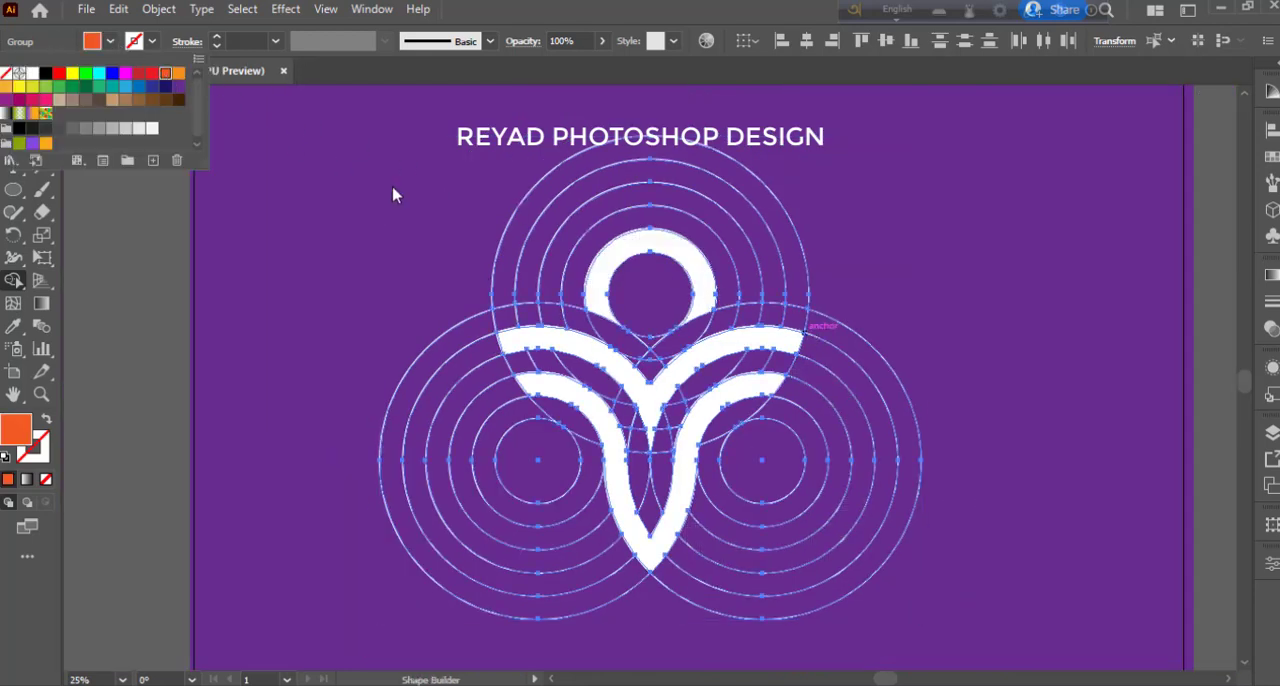
pyautogui.click(600, 294)
pyautogui.click(587, 345)
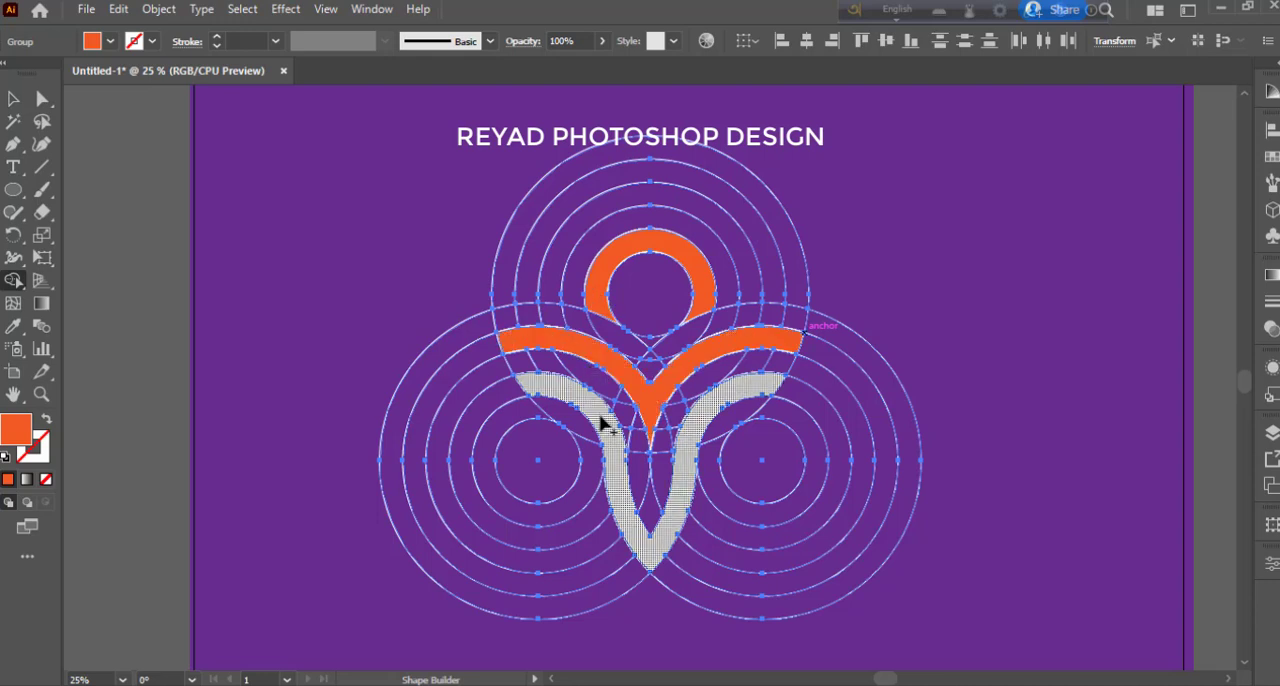
pyautogui.click(605, 423)
pyautogui.press('v')
pyautogui.click(268, 192)
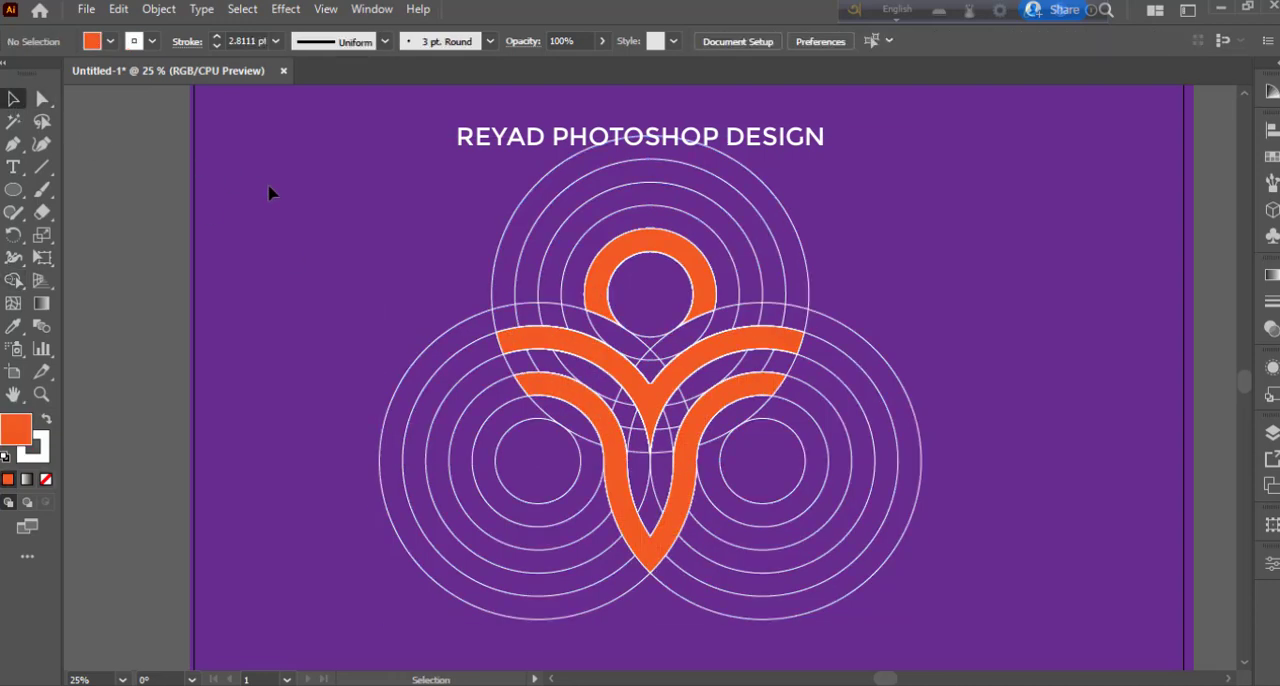
# - Ungroup the upper circle group that contains the orange logo shapes
pyautogui.click(556, 393)
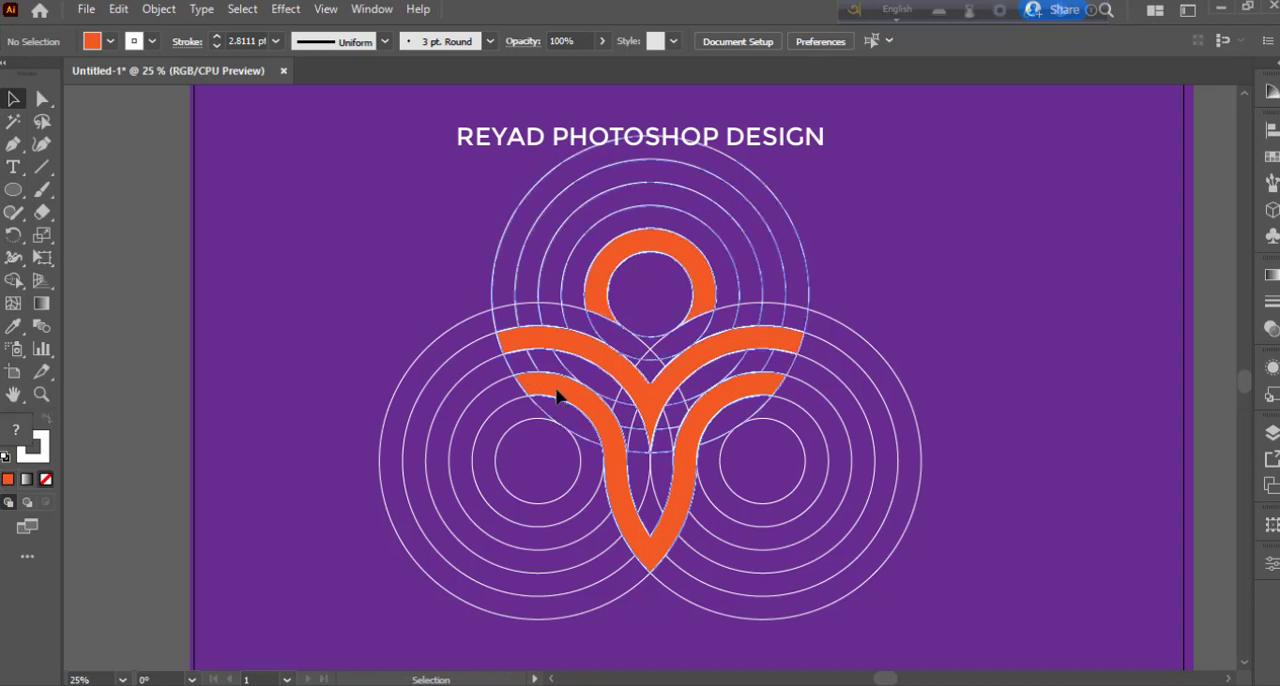
pyautogui.press('a')
pyautogui.hotkey('ctrl', '-')
pyautogui.press('v')
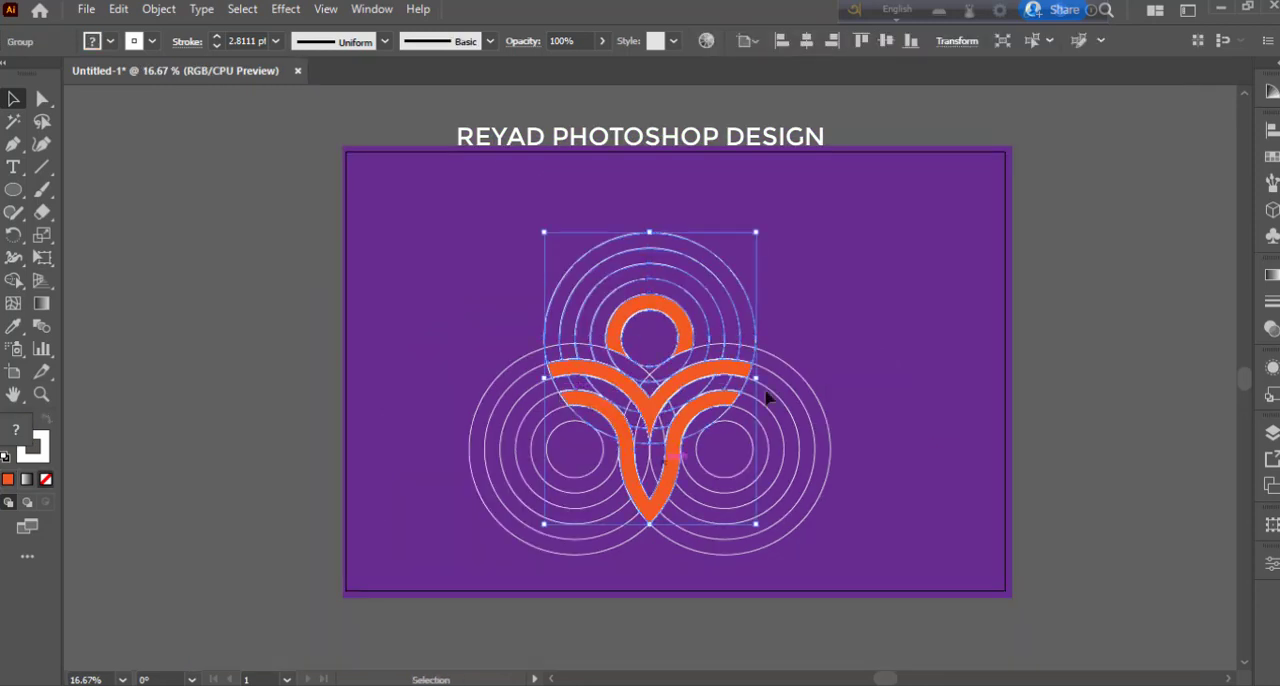
pyautogui.click(912, 403)
pyautogui.click(630, 446)
pyautogui.keyDown('shift'); pyautogui.click(648, 410); pyautogui.keyUp('shift')
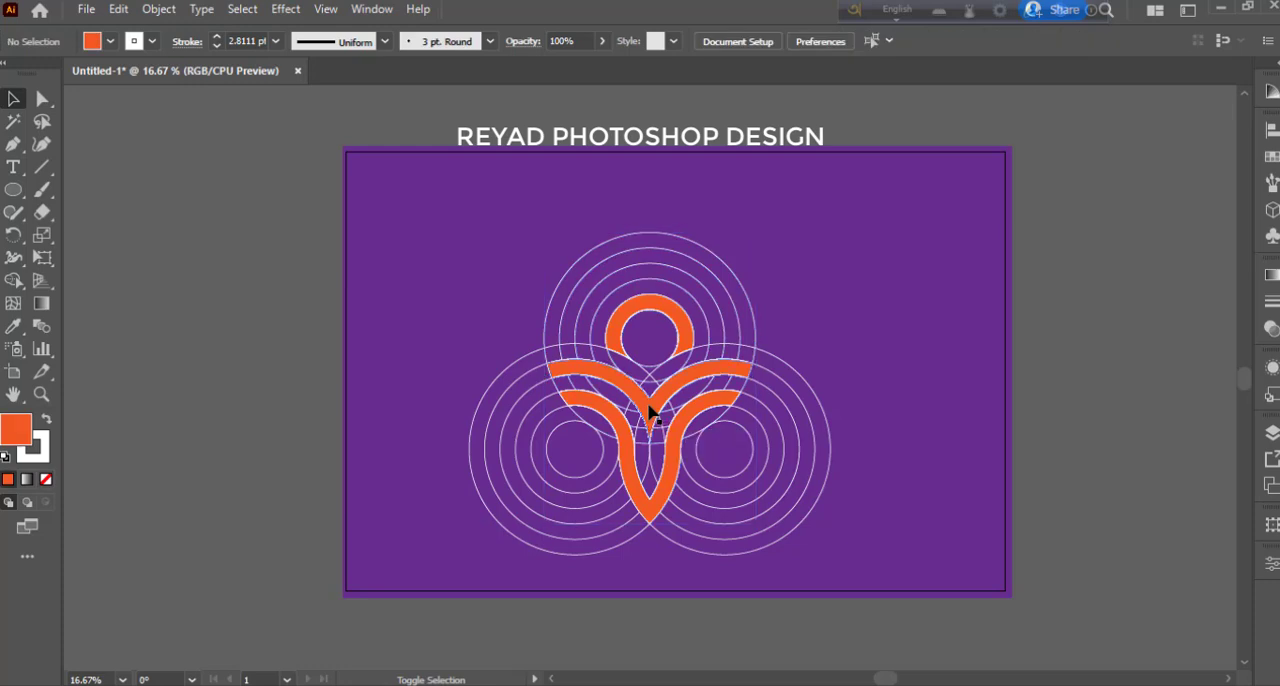
pyautogui.click(622, 358)
pyautogui.keyDown('shift'); pyautogui.click(640, 405); pyautogui.keyUp('shift')
pyautogui.click(626, 470)
pyautogui.rightClick(629, 465)
pyautogui.click(676, 300)
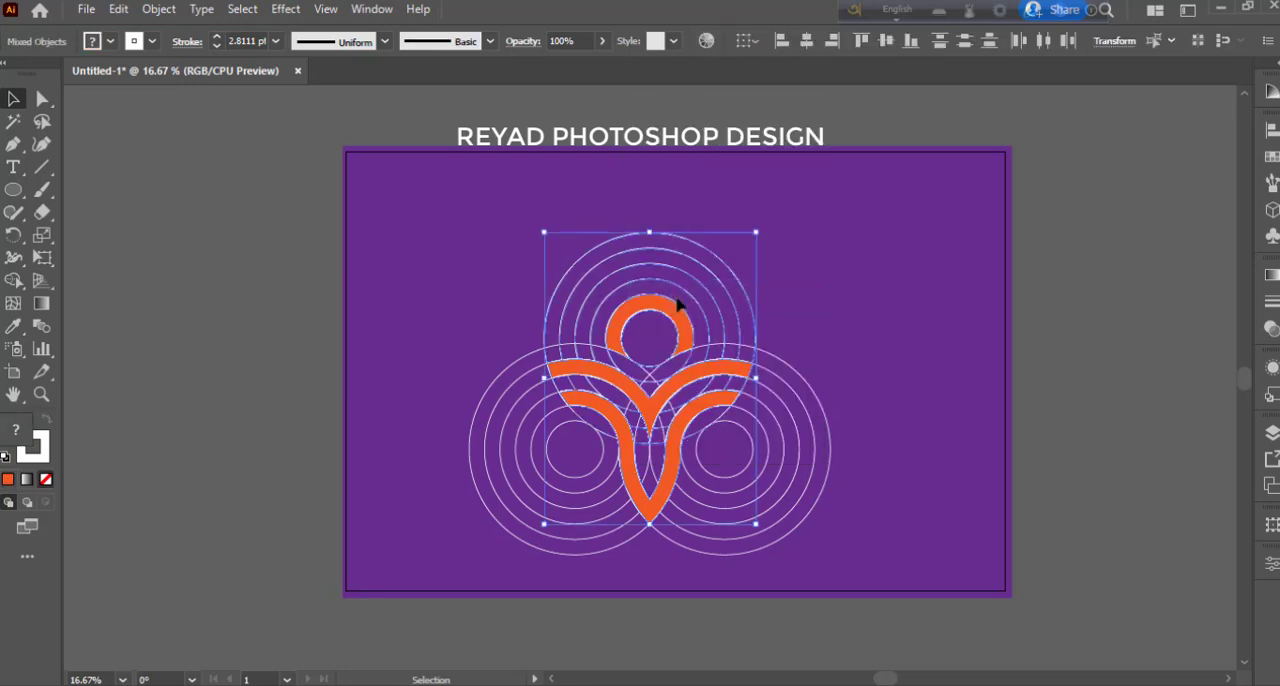
# - Ungroup the two lower circle groups, right one first, and deselect everything
pyautogui.click(830, 405)
pyautogui.click(749, 420)
pyautogui.rightClick(749, 420)
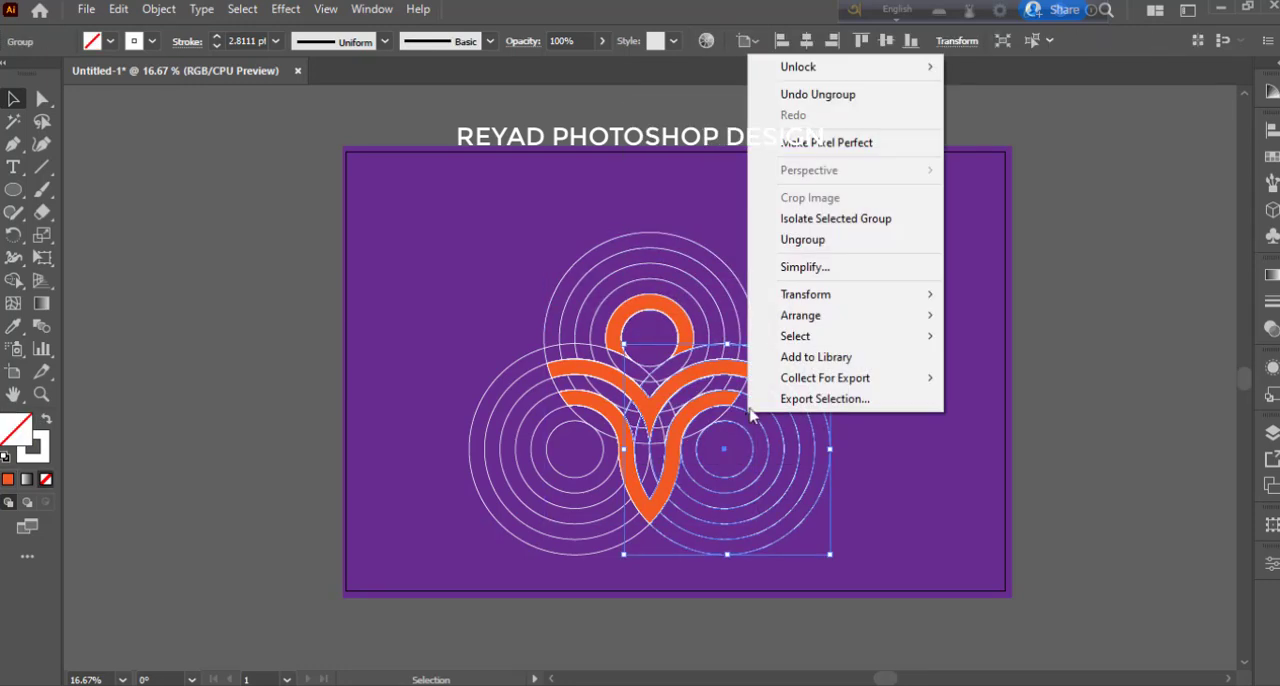
pyautogui.click(803, 240)
pyautogui.click(769, 294)
pyautogui.click(724, 292)
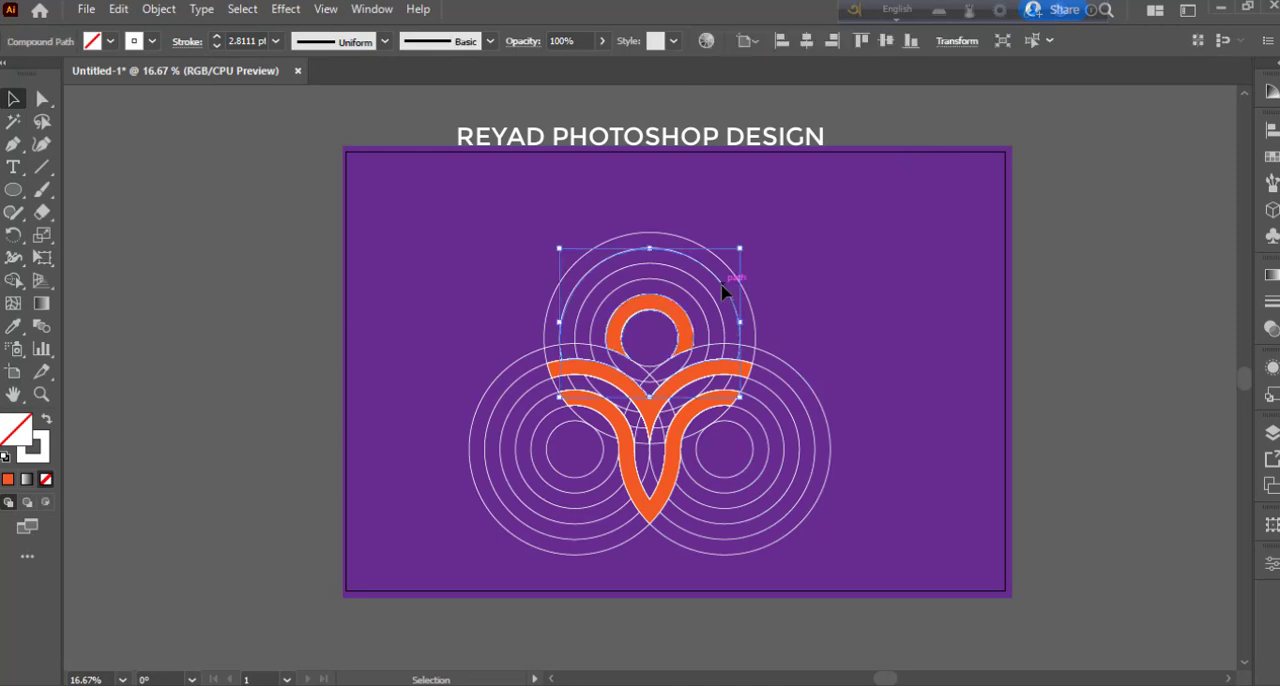
pyautogui.click(514, 391)
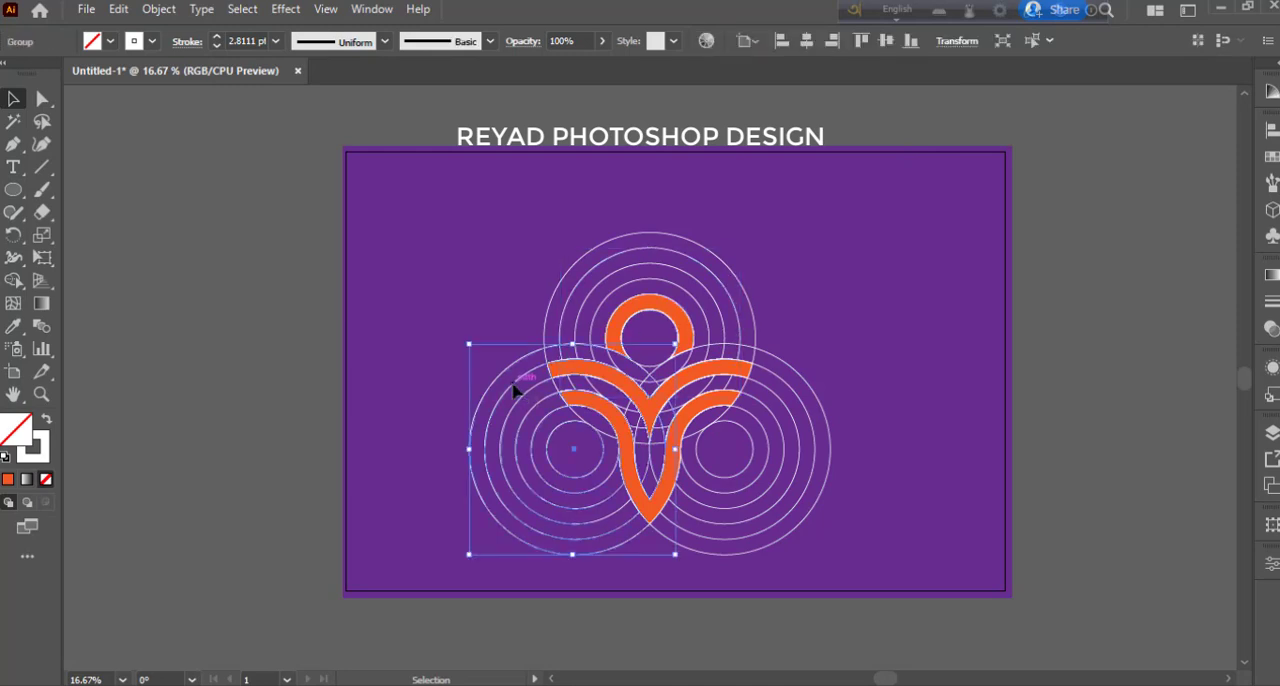
pyautogui.rightClick(514, 391)
pyautogui.click(572, 211)
pyautogui.click(720, 240)
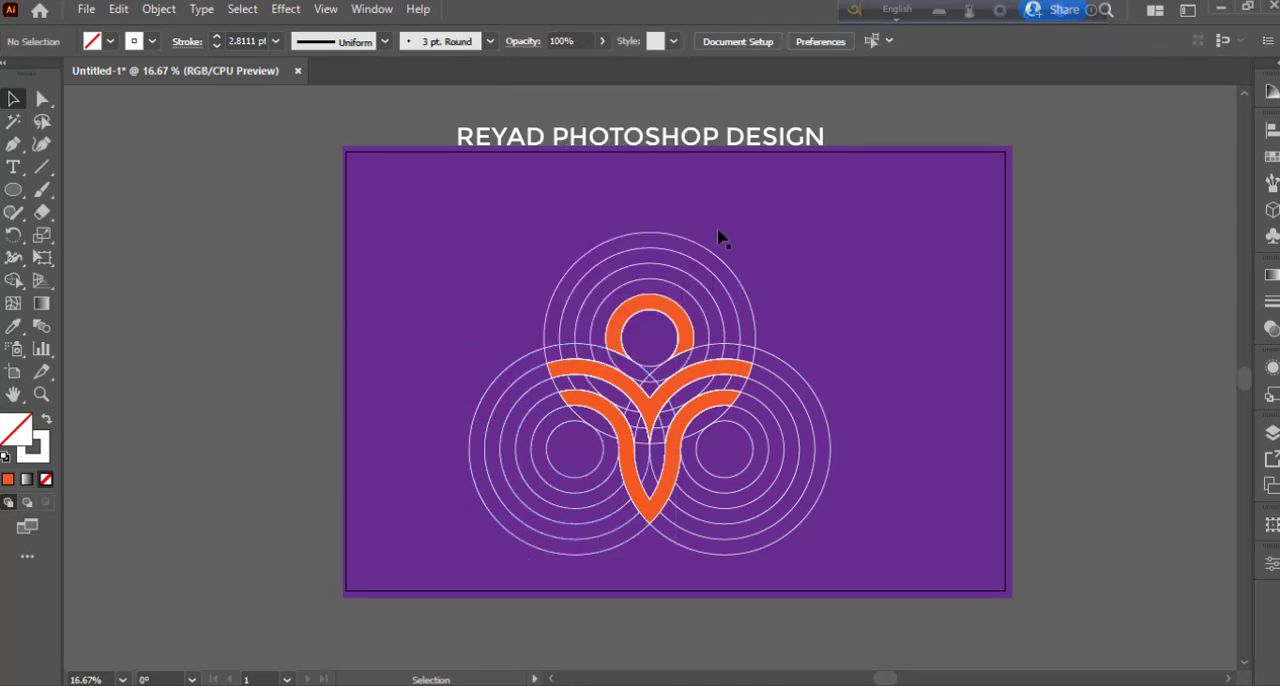
# - Select the three orange logo shapes together and place a copy of them in the upper right of the artboard
pyautogui.click(626, 447)
pyautogui.keyDown('shift'); pyautogui.click(624, 393); pyautogui.keyUp('shift')
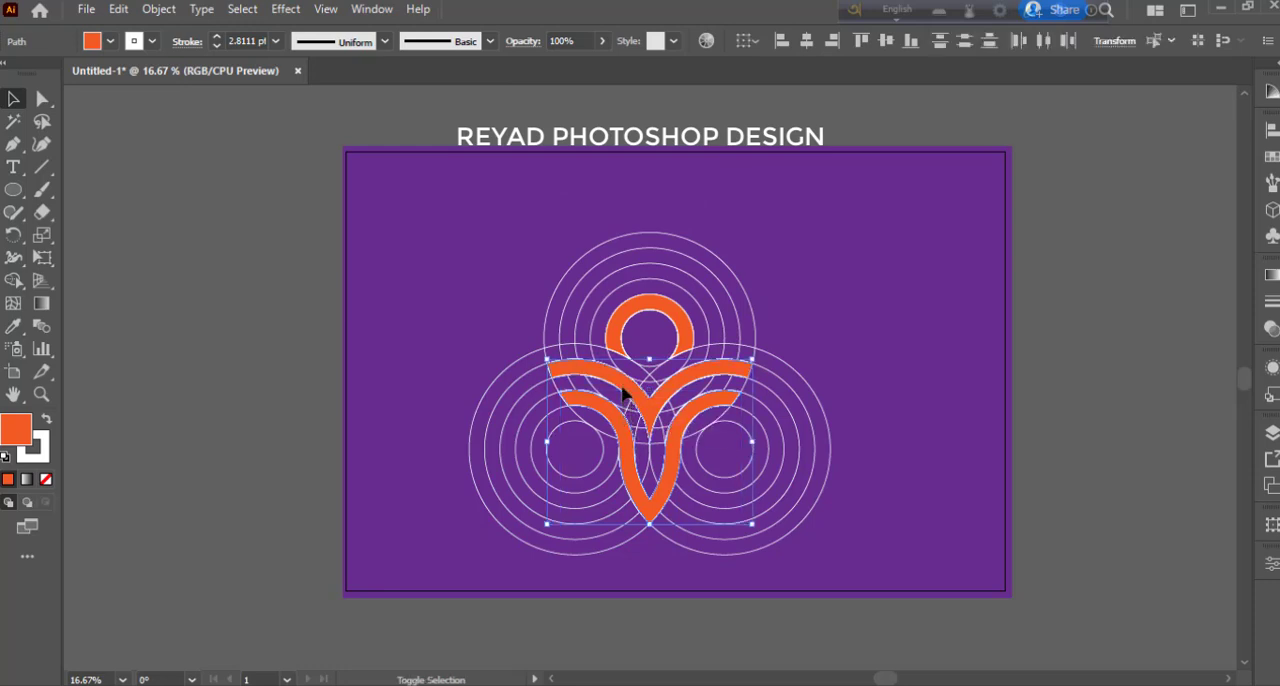
pyautogui.keyDown('shift'); pyautogui.click(620, 328); pyautogui.keyUp('shift')
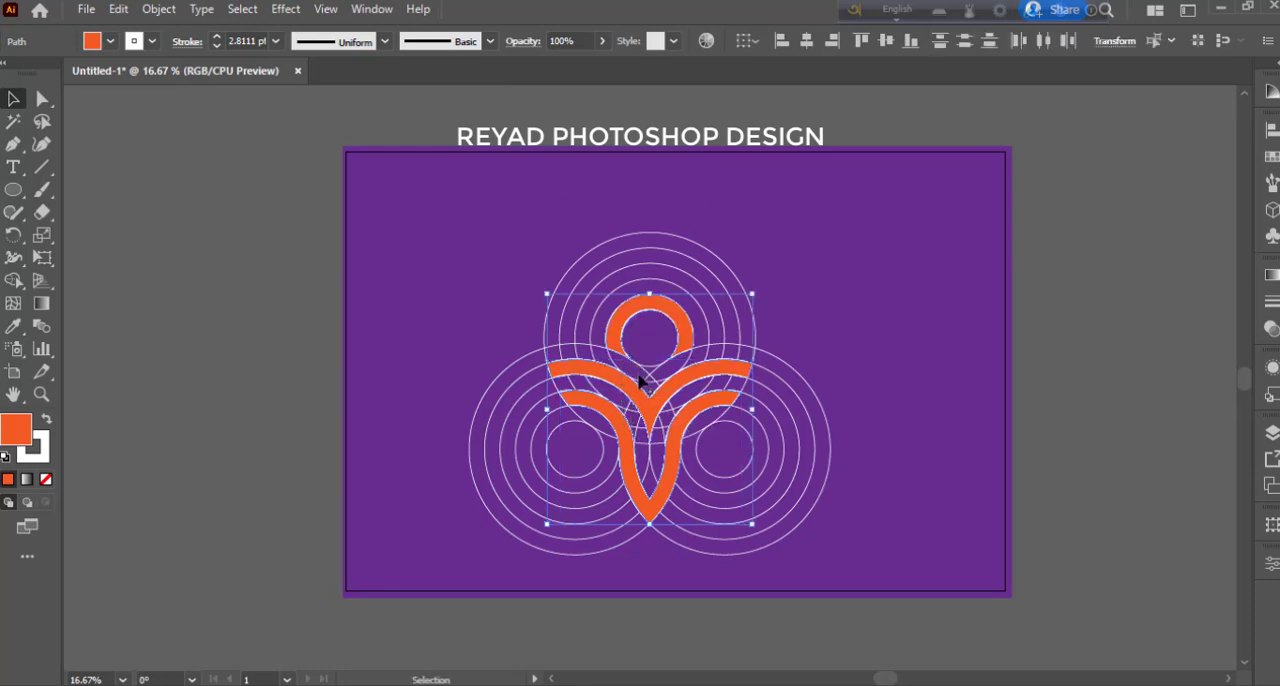
pyautogui.moveTo(652, 420); pyautogui.dragTo(897, 322)
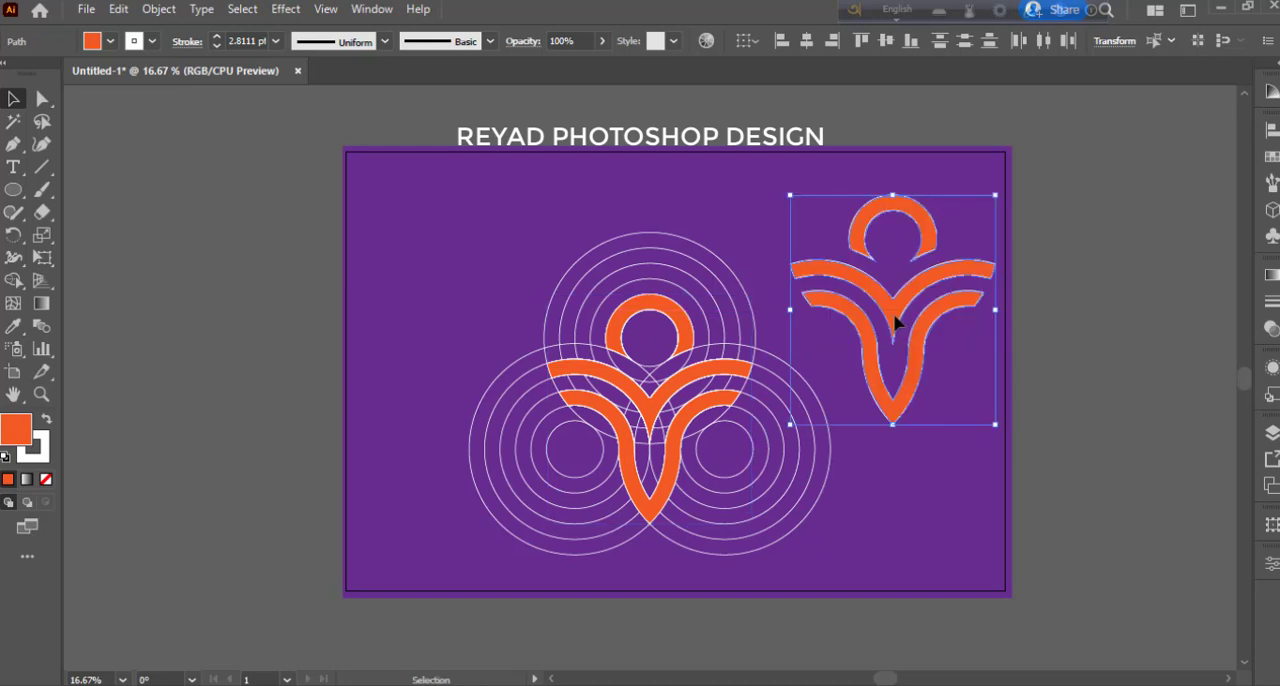
# - Remove the white stroke from the copied logo and dismiss the colour settings
pyautogui.click(50, 448)
pyautogui.click(47, 483)
pyautogui.click(418, 300)
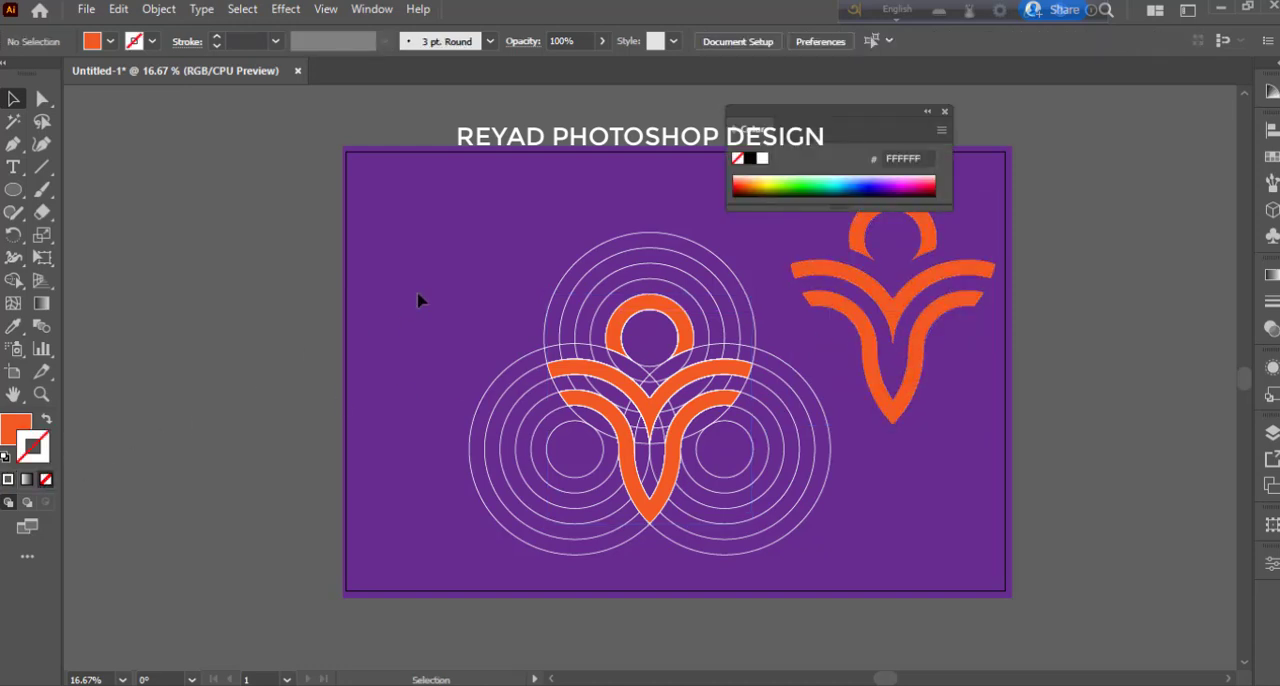
pyautogui.click(945, 112)
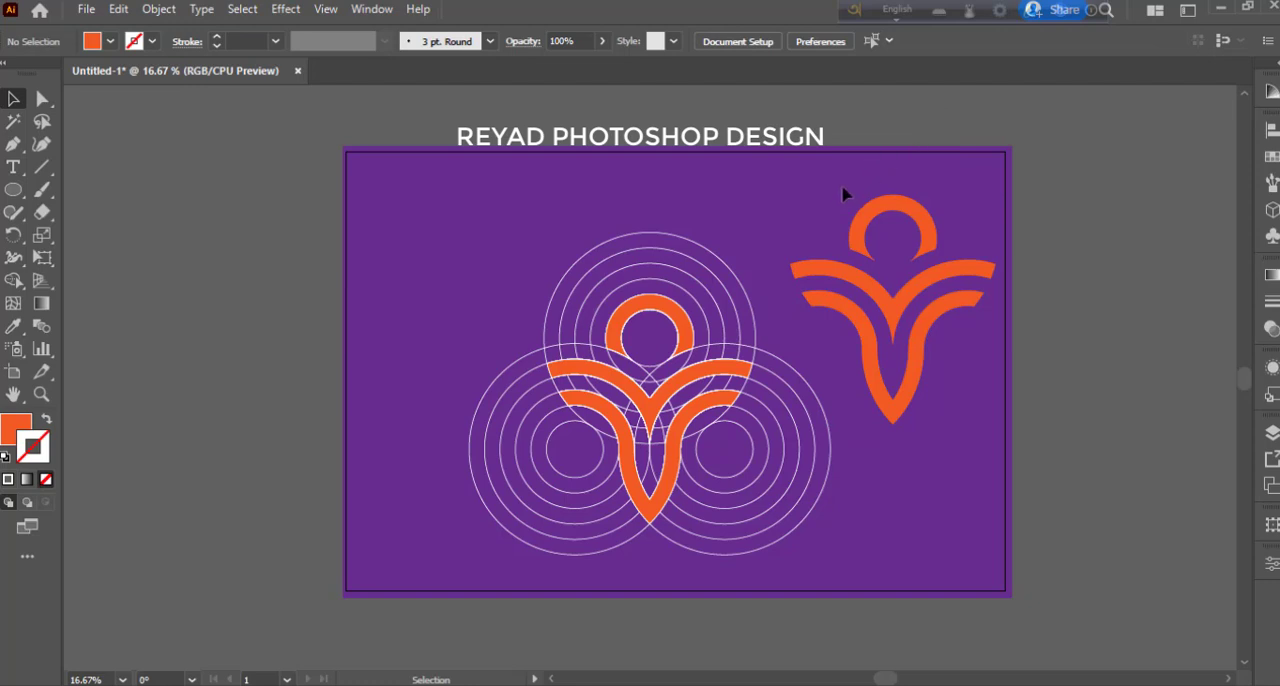
# - Group the three shapes of the copied orange logo
pyautogui.moveTo(877, 250); pyautogui.dragTo(956, 357)
pyautogui.rightClick(891, 314)
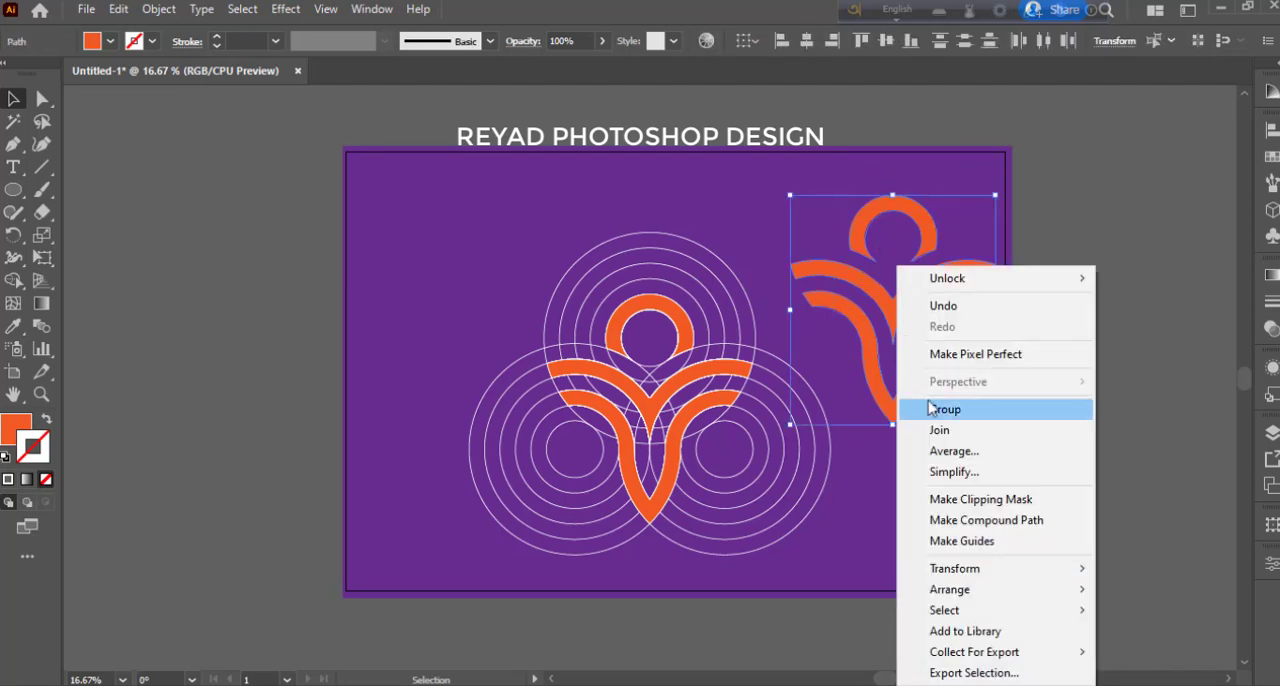
pyautogui.click(953, 410)
pyautogui.click(1028, 390)
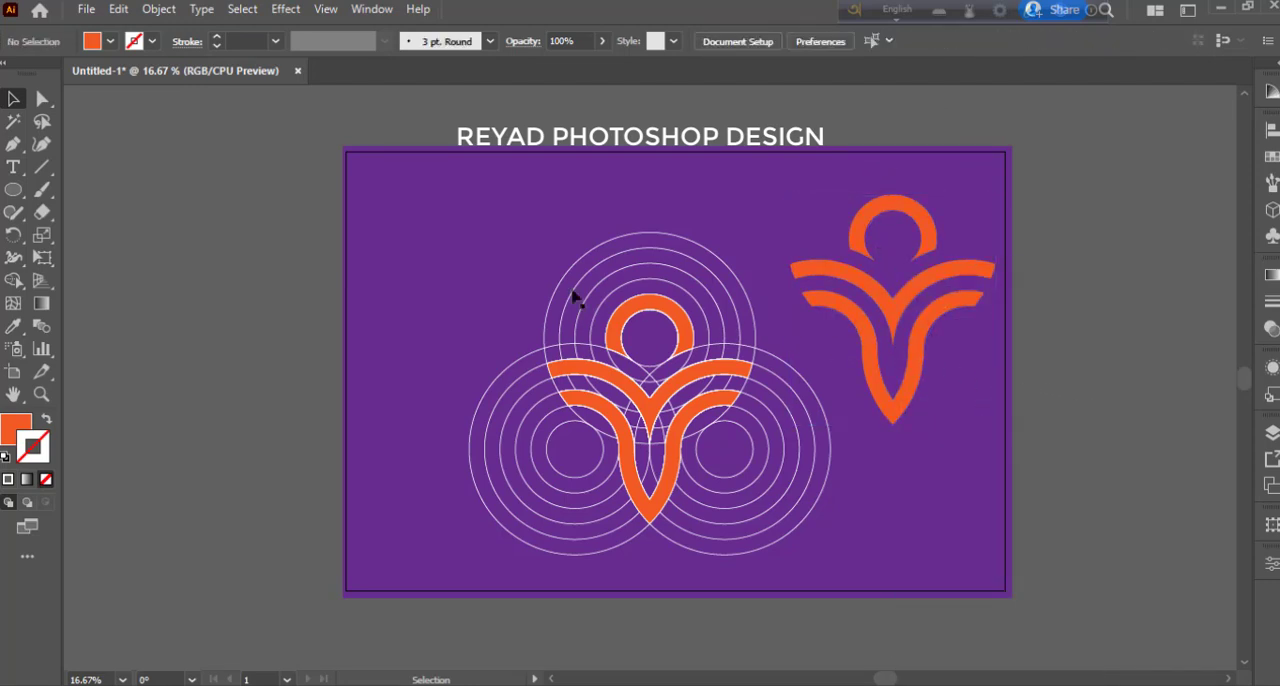
# - Move the logo with its construction circles to the artboard's upper left and shift the plain copy down level with it
pyautogui.moveTo(648, 410); pyautogui.dragTo(719, 487)
pyautogui.moveTo(693, 412); pyautogui.dragTo(577, 341)
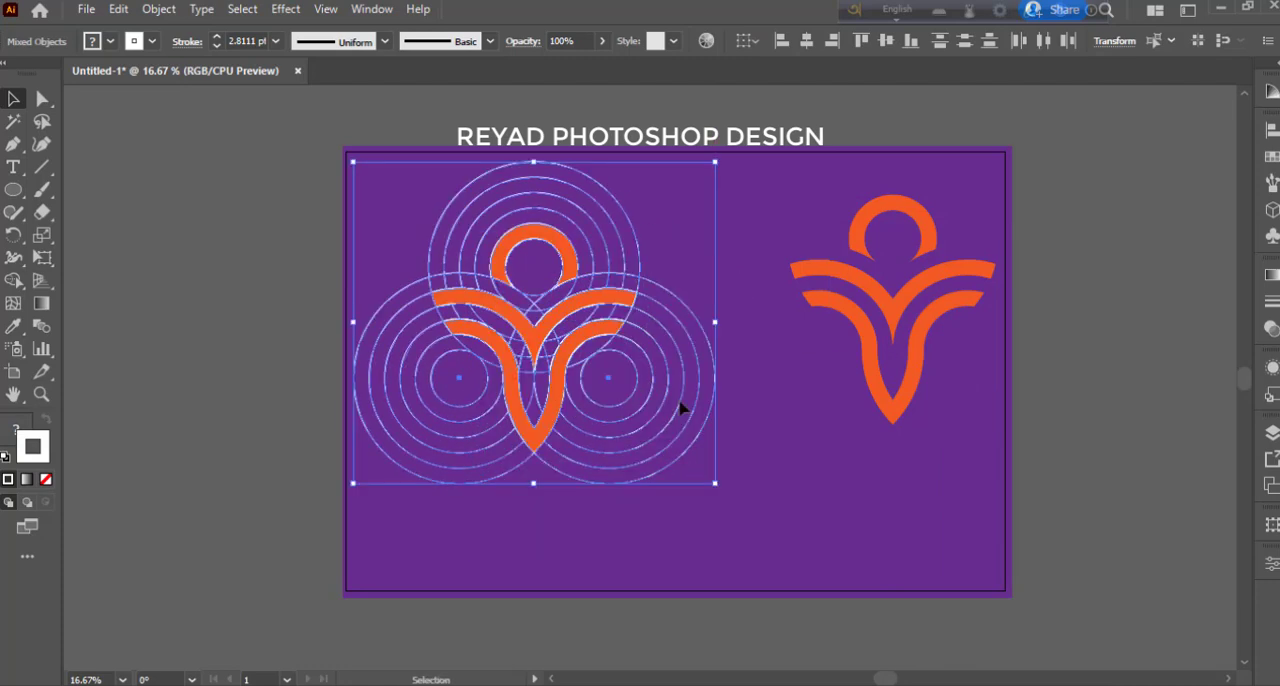
pyautogui.click(791, 414)
pyautogui.moveTo(899, 325); pyautogui.dragTo(894, 354)
pyautogui.click(1080, 452)
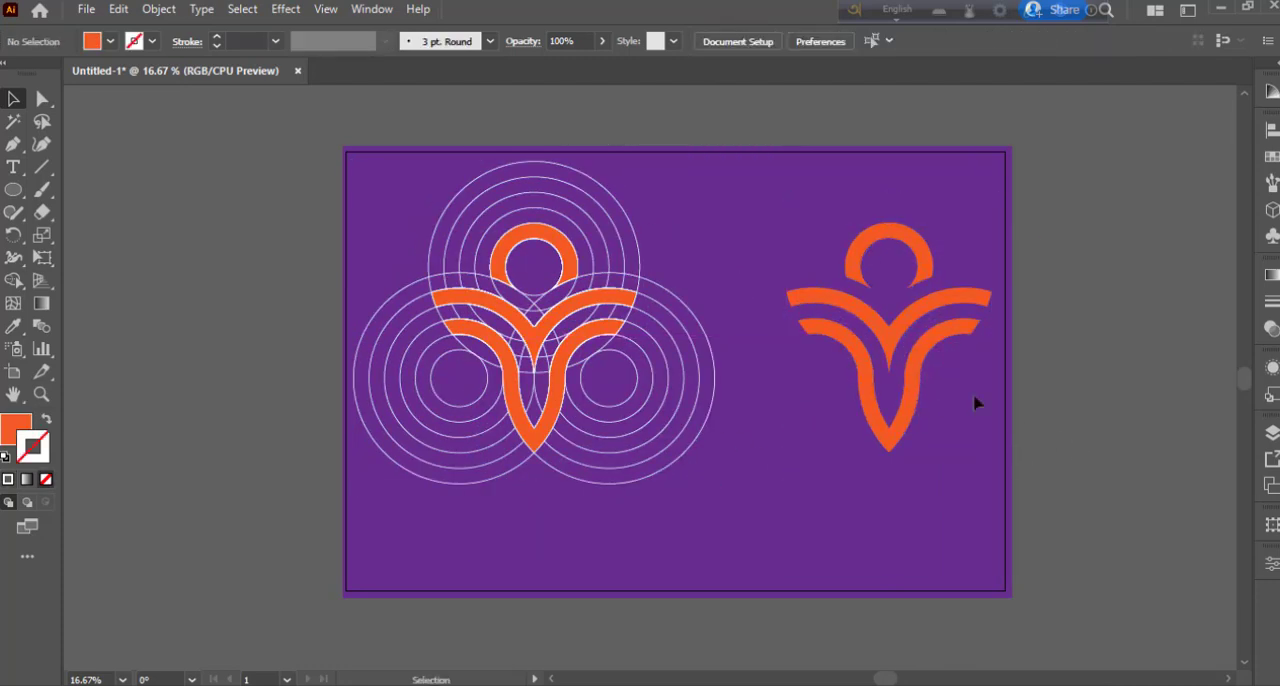